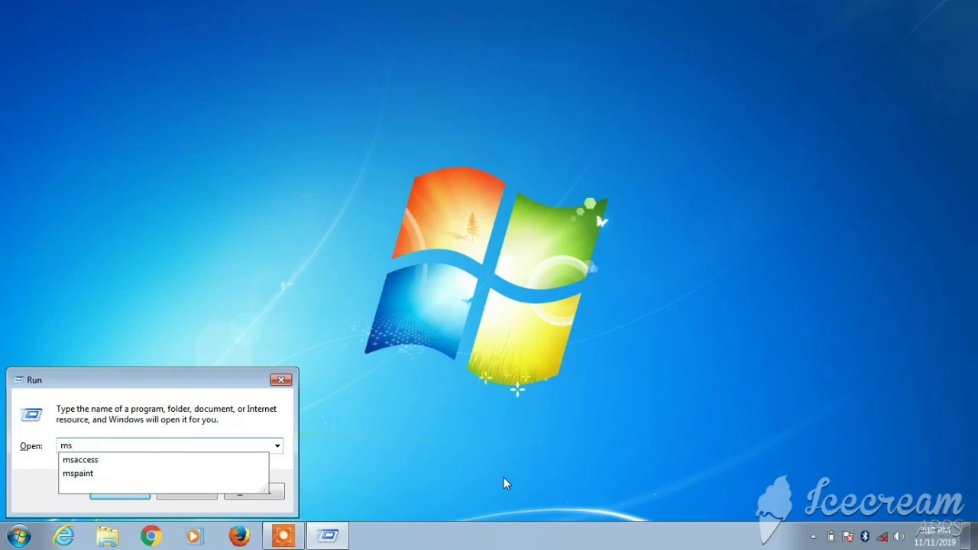
Launch Microsoft Access by running the msaccess command.
{"action": "type", "text": "acc"}
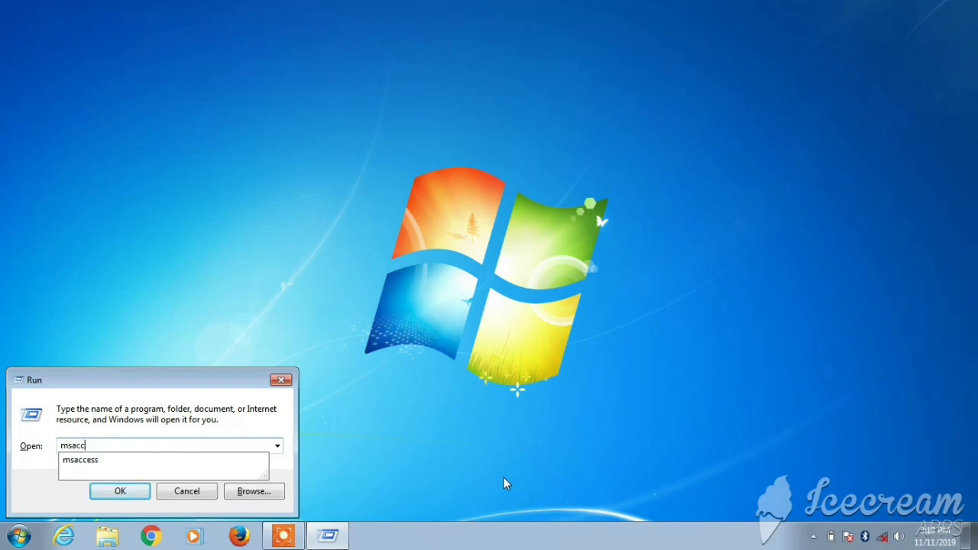
{"action": "type", "text": "ess"}
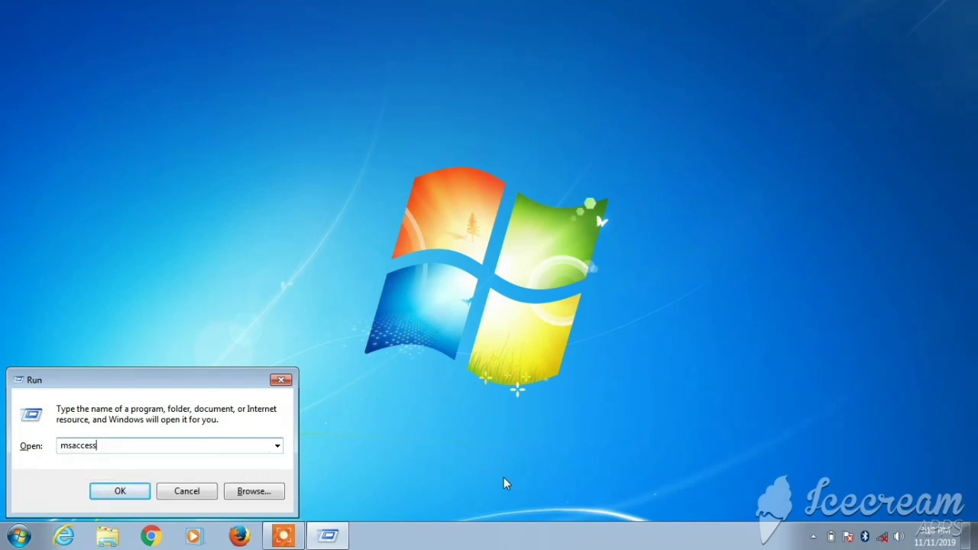
{"action": "key", "text": "Return"}
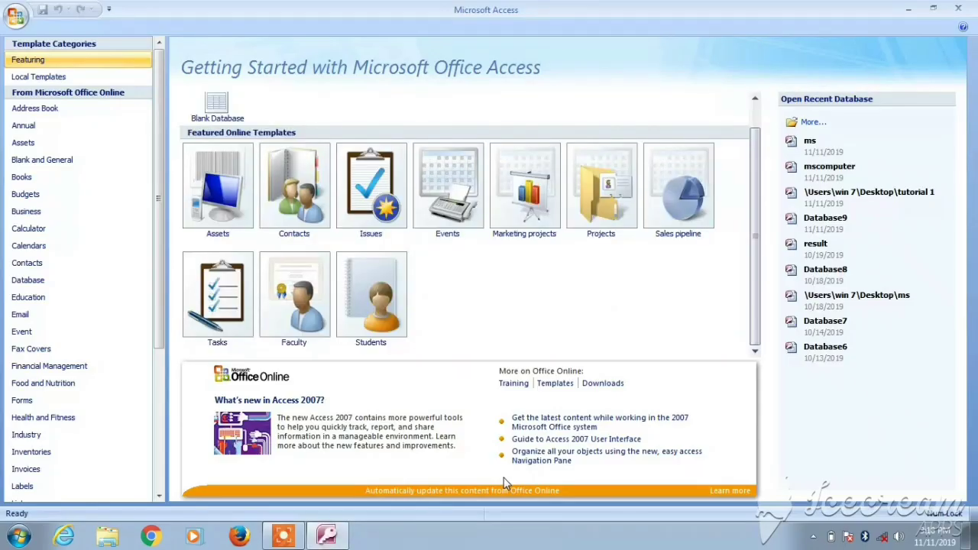
Create a new blank database with the suggested file name Database10.
{"action": "left_click", "coordinate": [518, 218]}
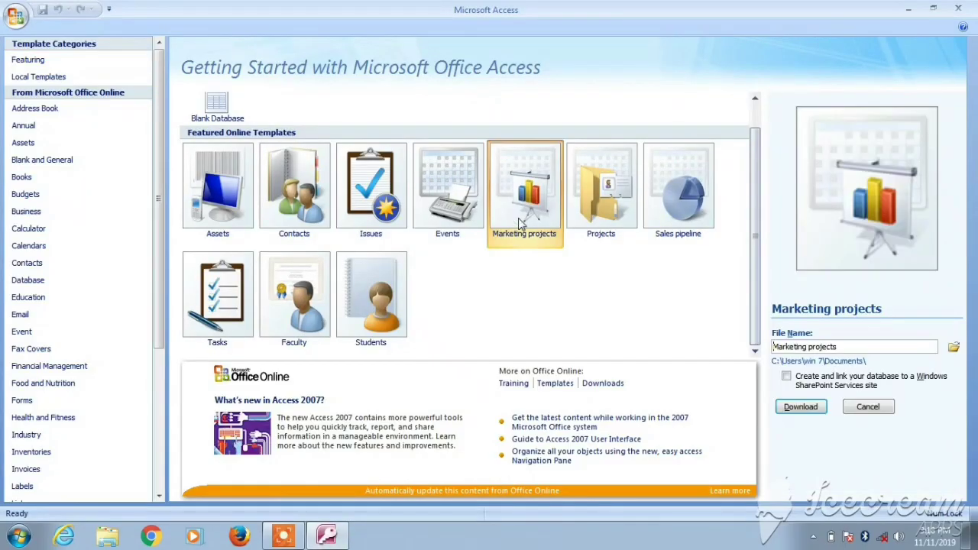
{"action": "left_click", "coordinate": [219, 113]}
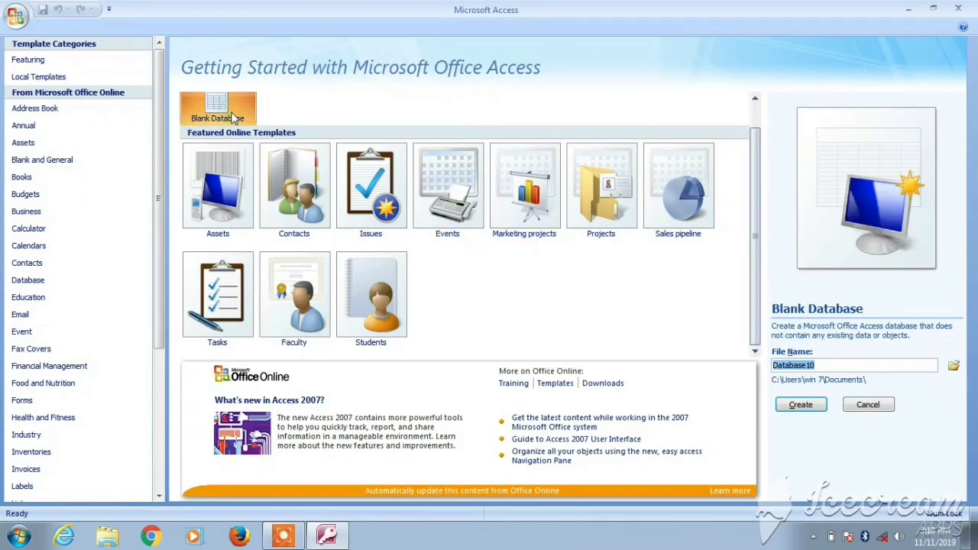
{"action": "left_click", "coordinate": [814, 405]}
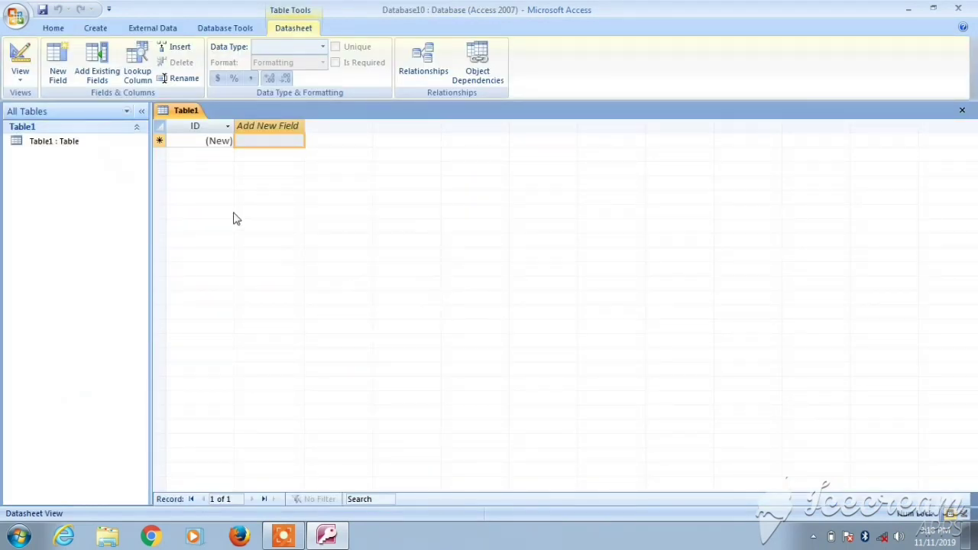
Switch the new table to Design View, saving it under the name Table1.
{"action": "left_click", "coordinate": [66, 153]}
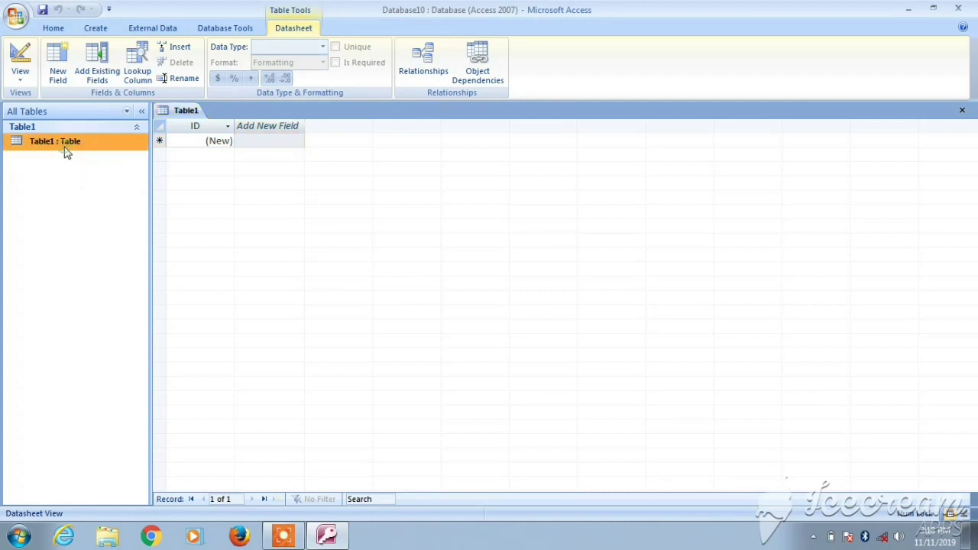
{"action": "left_click", "coordinate": [20, 80]}
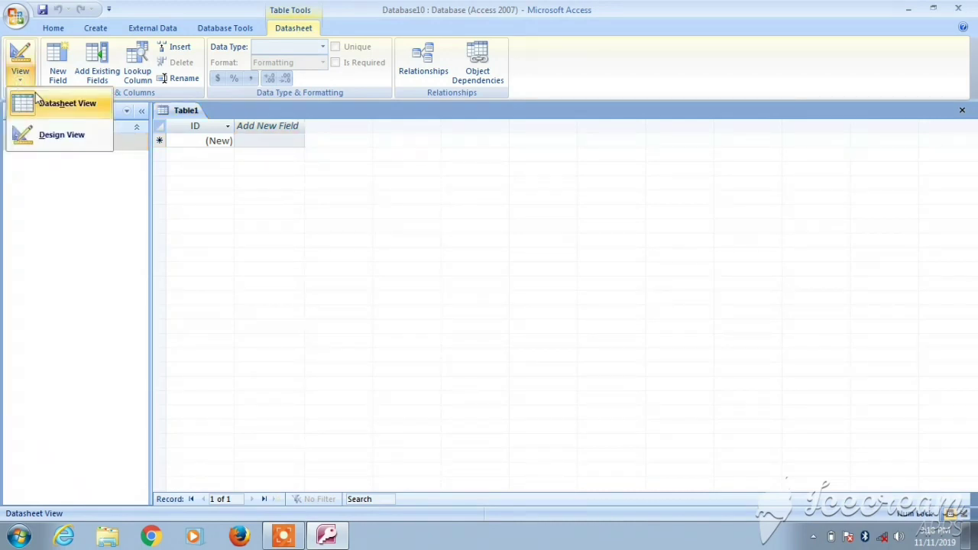
{"action": "left_click", "coordinate": [53, 136]}
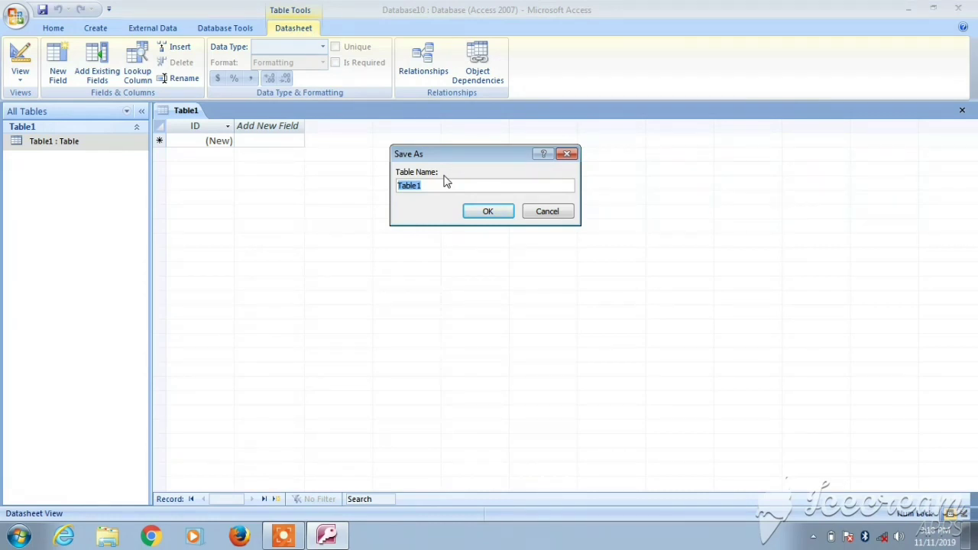
{"action": "left_click", "coordinate": [485, 213]}
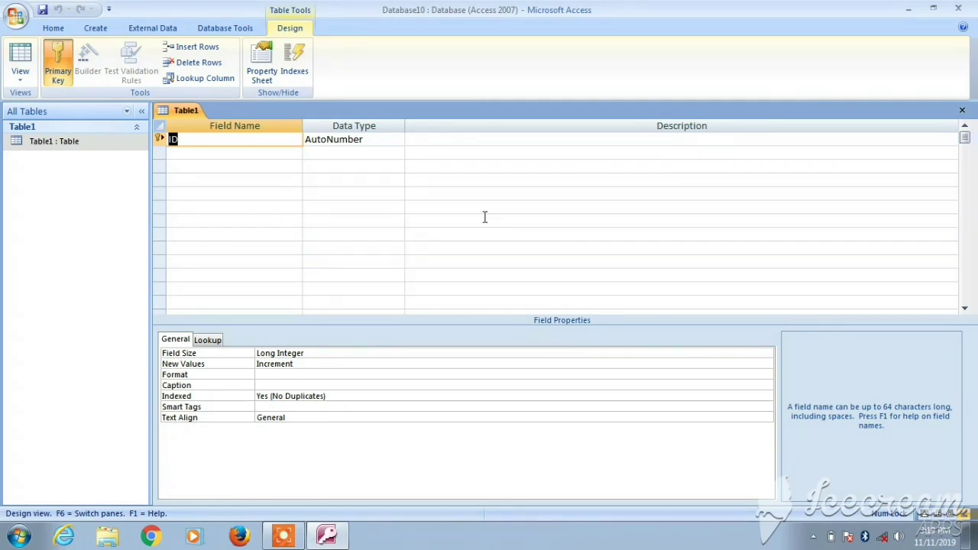
Rename the ID primary key field as Roll, keeping its AutoNumber data type.
{"action": "left_click", "coordinate": [279, 140]}
{"action": "key", "text": "BackSpace"}
{"action": "key", "text": "BackSpace"}
{"action": "type", "text": "Roll"}
{"action": "key", "text": "Tab"}
{"action": "key", "text": "Tab"}
{"action": "key", "text": "Tab"}
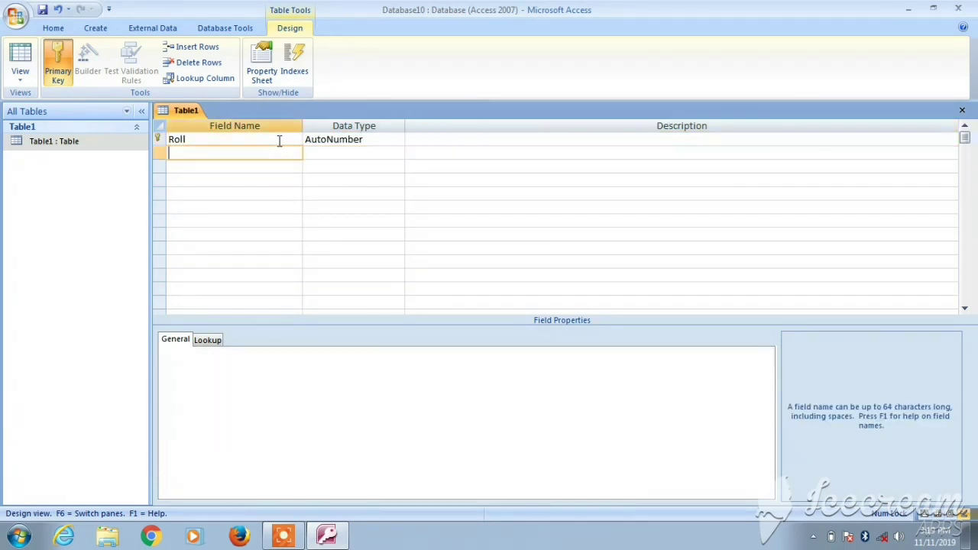
Add a field called Name with the Text data type below Roll, accepting the reserved word.
{"action": "type", "text": "Name"}
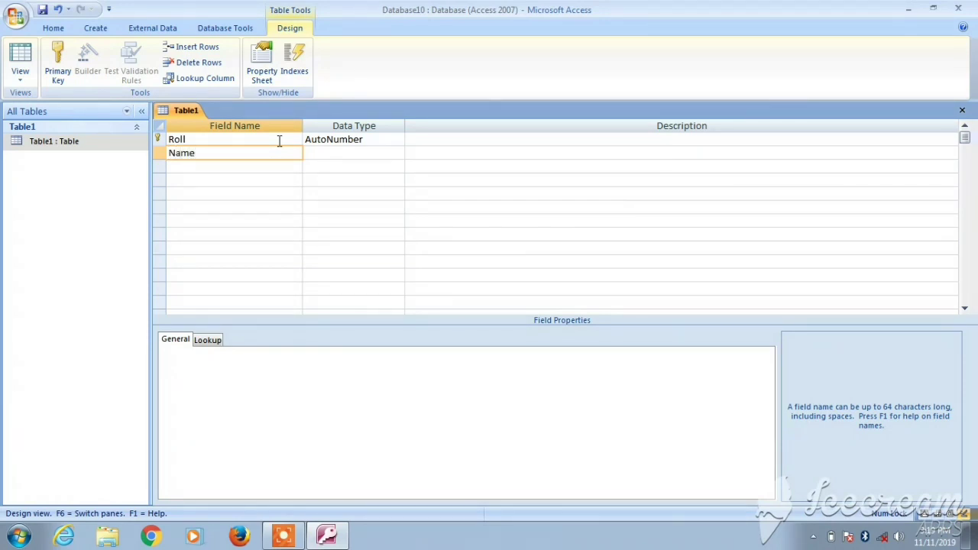
{"action": "key", "text": "Tab"}
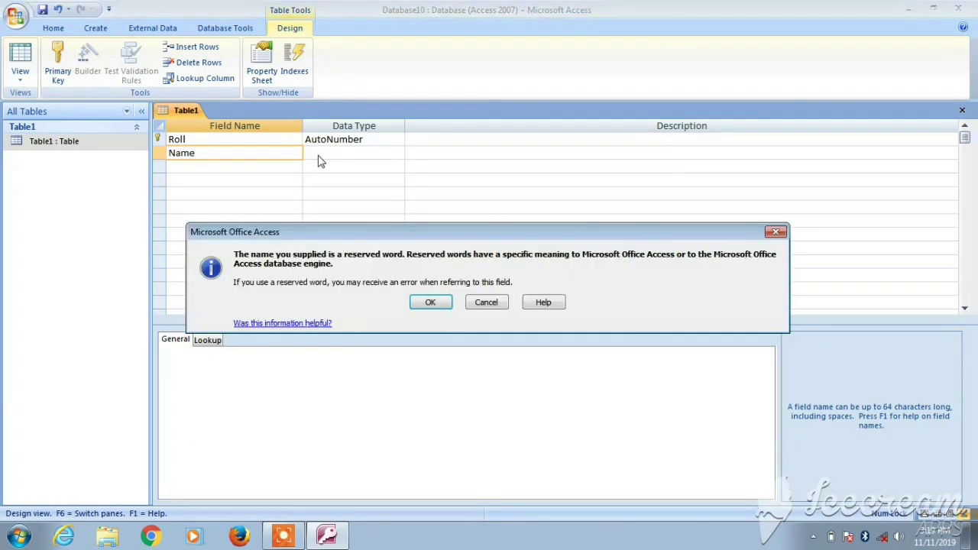
{"action": "left_click", "coordinate": [435, 301]}
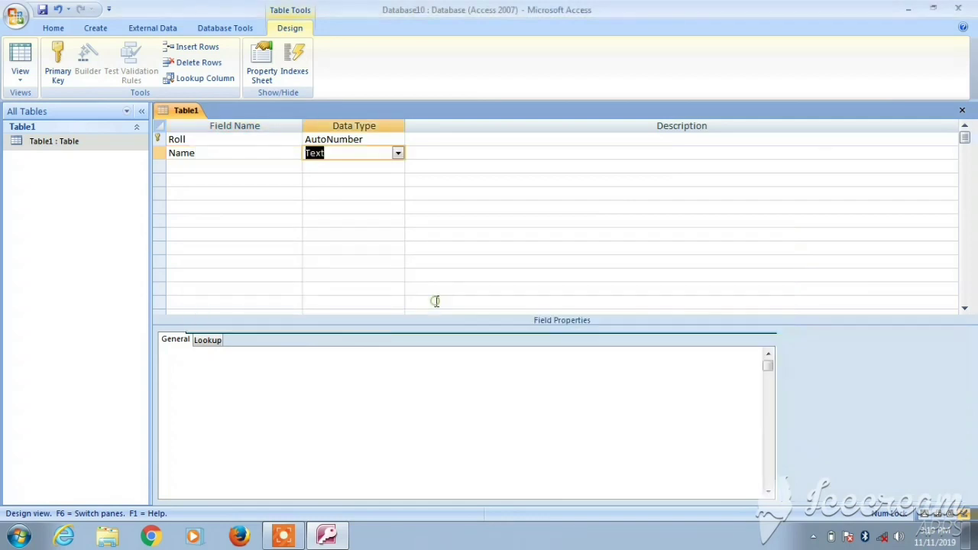
{"action": "left_click", "coordinate": [413, 150]}
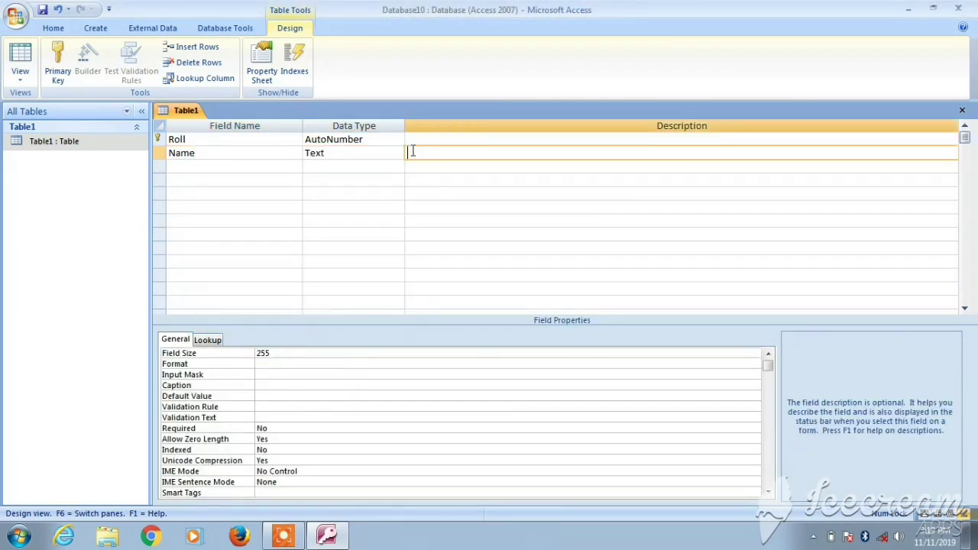
{"action": "key", "text": "Tab"}
Add a field called Class with the Text data type below Name.
{"action": "type", "text": "C"}
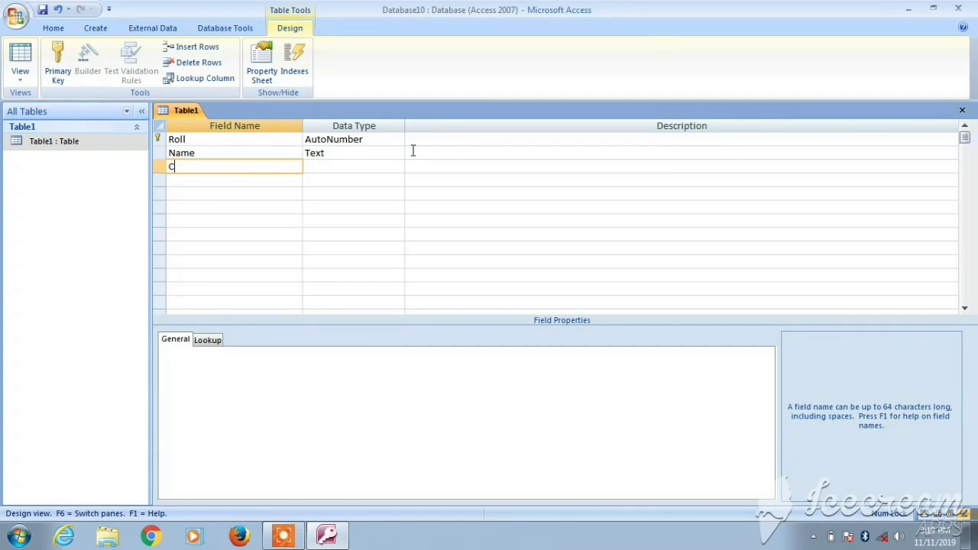
{"action": "type", "text": "lass"}
{"action": "key", "text": "Tab"}
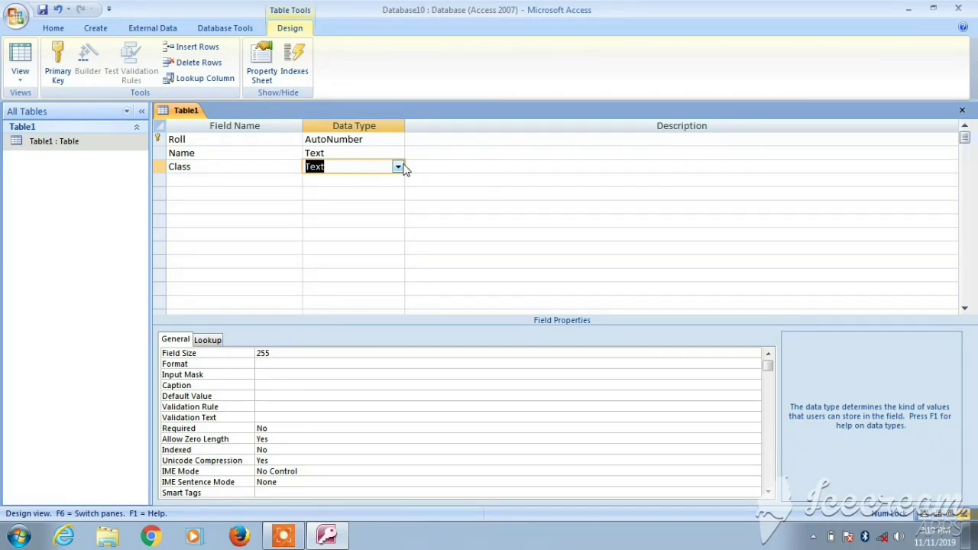
Set the Class field's default value to 10 and move on to the next empty field row.
{"action": "left_click", "coordinate": [263, 395]}
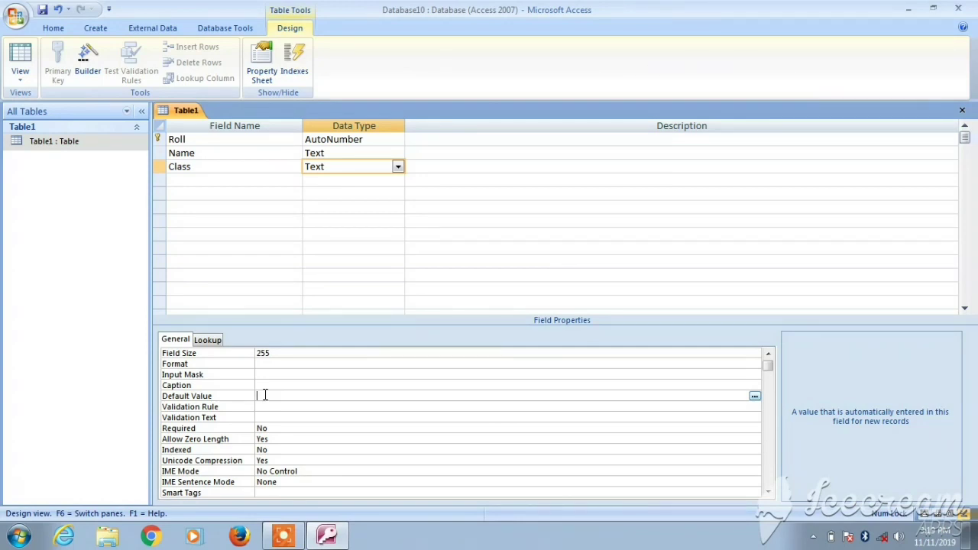
{"action": "left_click", "coordinate": [265, 395]}
{"action": "type", "text": "10"}
{"action": "key", "text": "Return"}
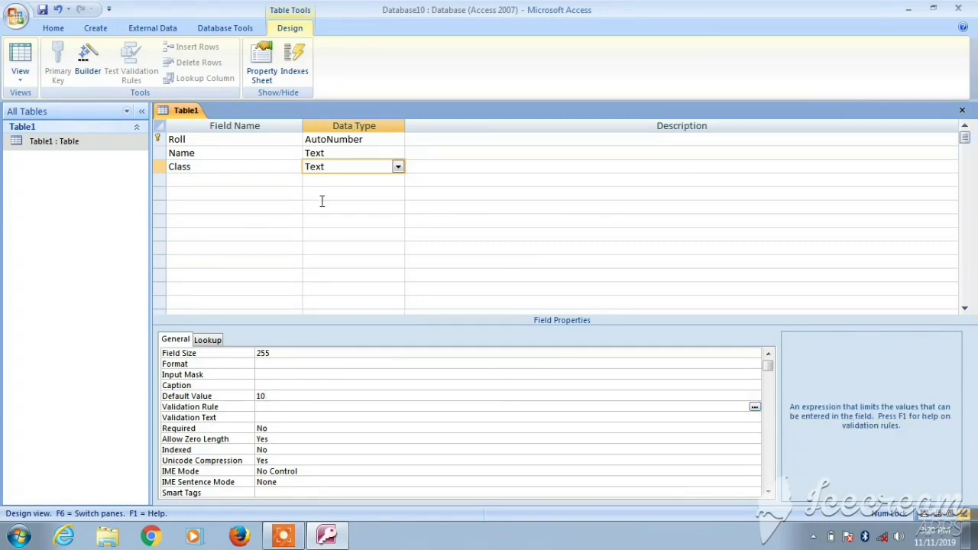
{"action": "left_click", "coordinate": [364, 170]}
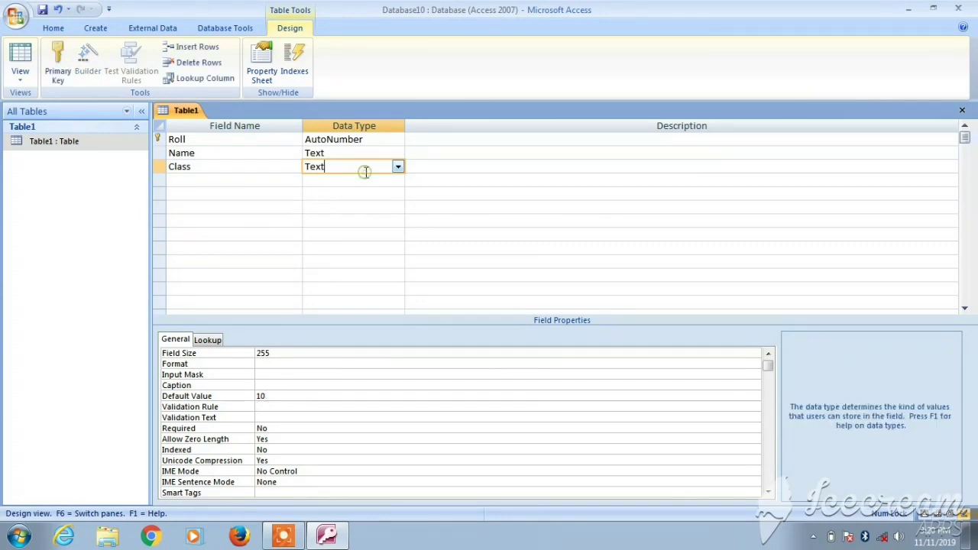
{"action": "key", "text": "Return"}
{"action": "key", "text": "Return"}
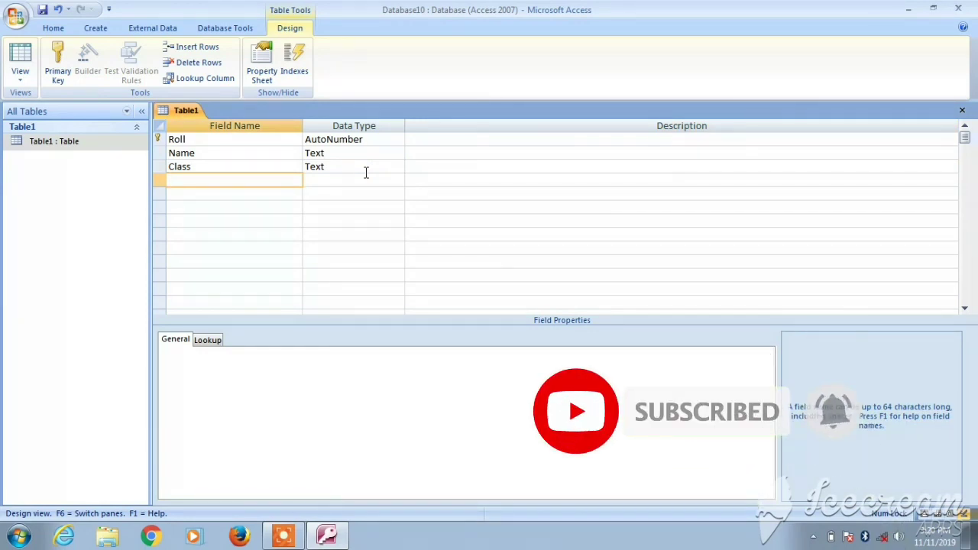
Add a field called English with the Number data type below Class.
{"action": "type", "text": "Englis"}
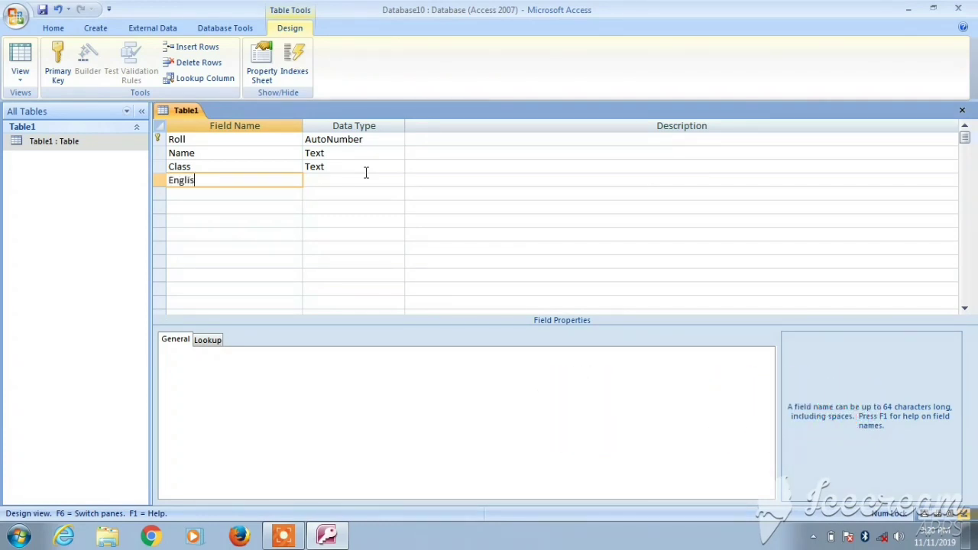
{"action": "type", "text": "h"}
{"action": "key", "text": "Tab"}
{"action": "left_click", "coordinate": [397, 181]}
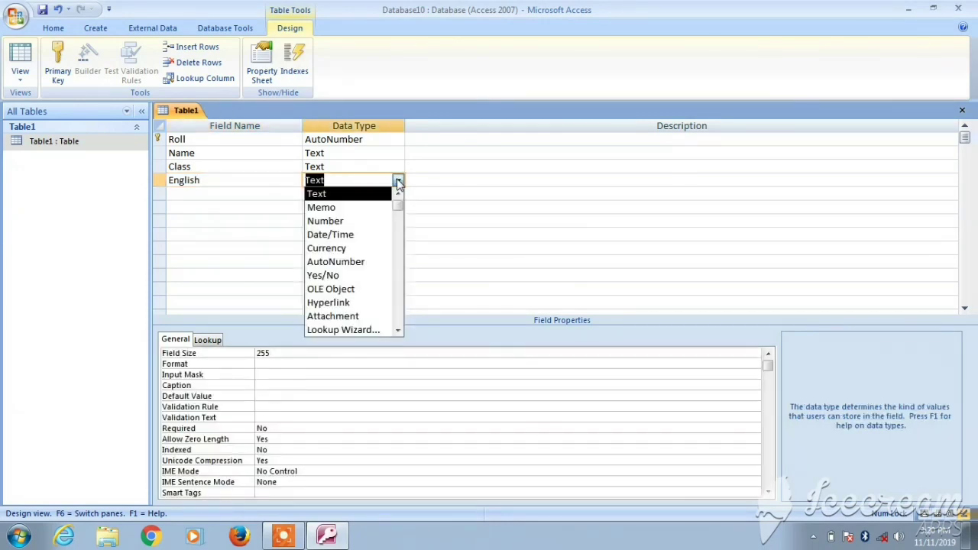
{"action": "left_click", "coordinate": [387, 221]}
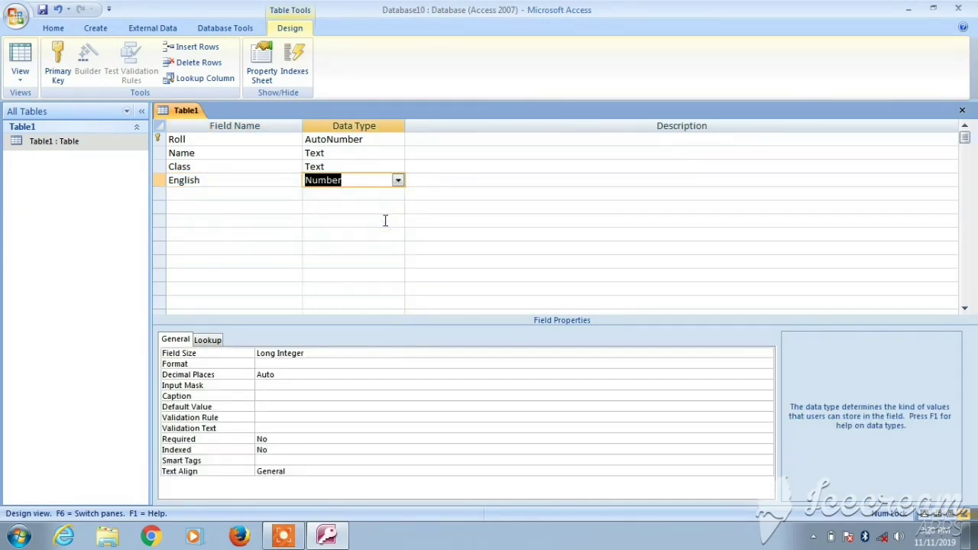
{"action": "key", "text": "Tab"}
{"action": "key", "text": "Tab"}
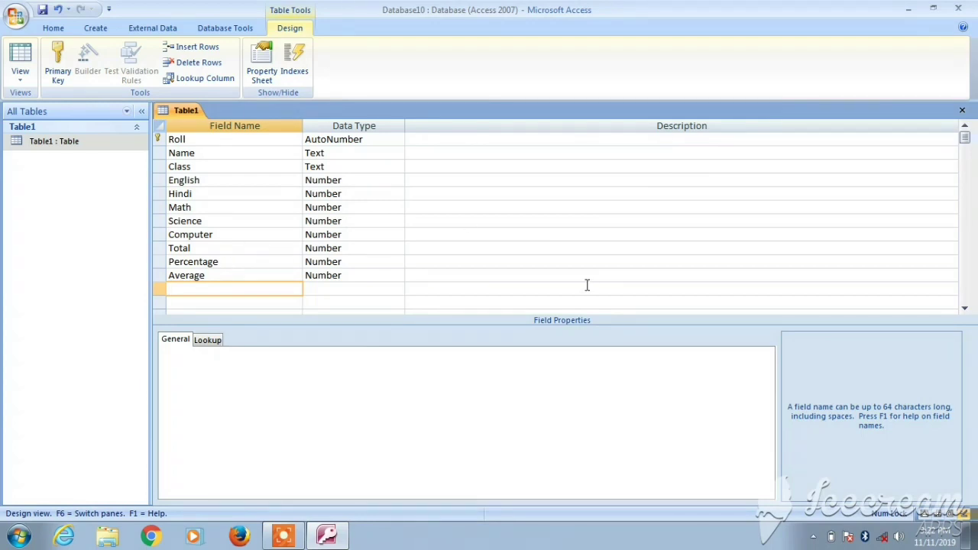
Close the Table1 design with its changes saved and open the table for data entry.
{"action": "left_click", "coordinate": [961, 110]}
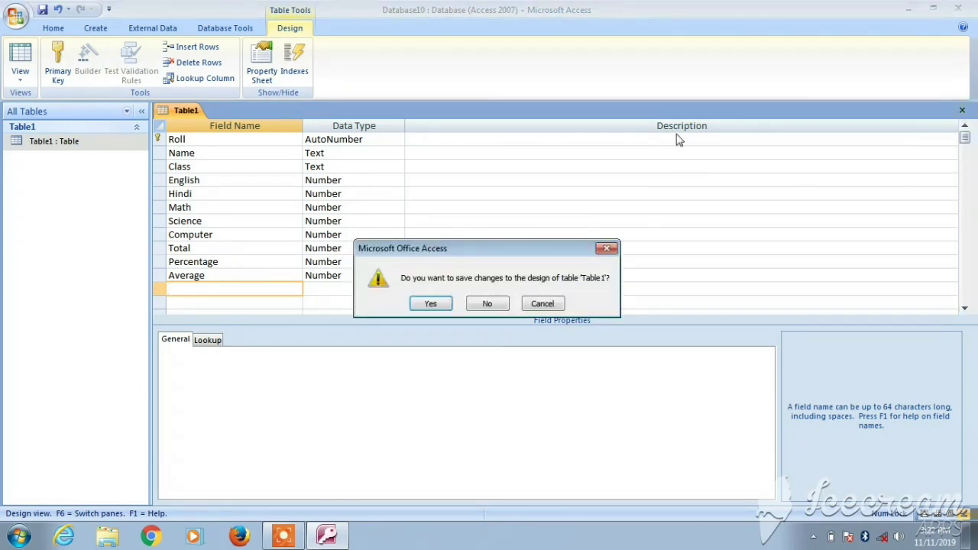
{"action": "left_click", "coordinate": [428, 304]}
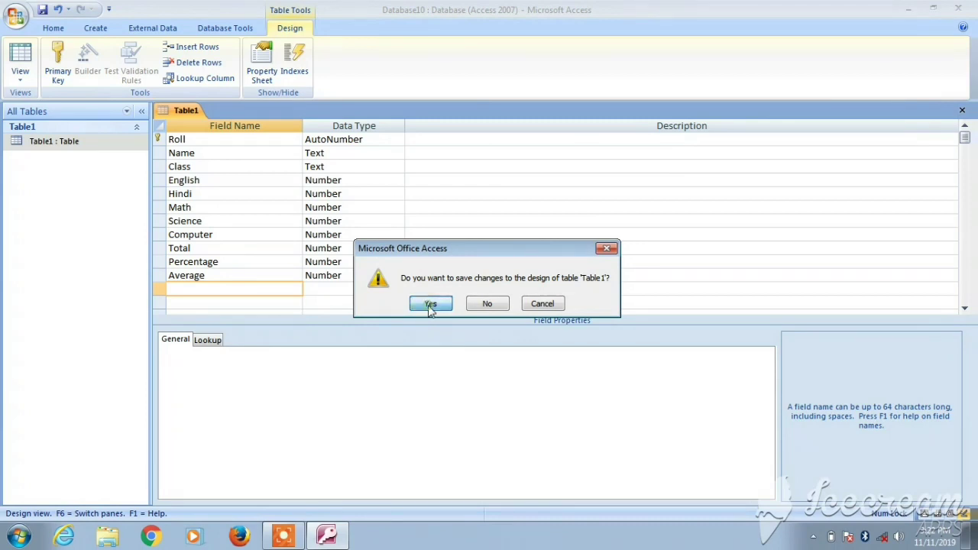
{"action": "right_click", "coordinate": [77, 144]}
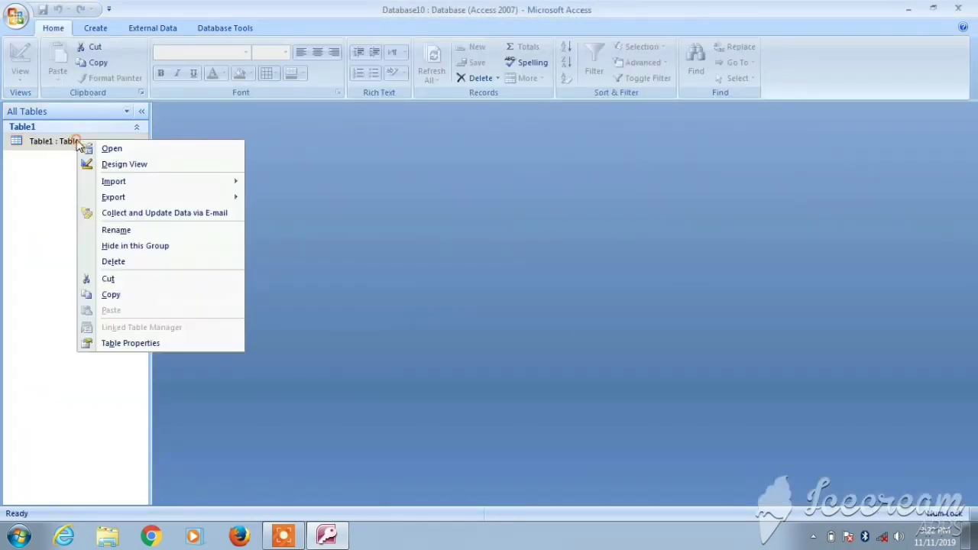
{"action": "left_click", "coordinate": [99, 146]}
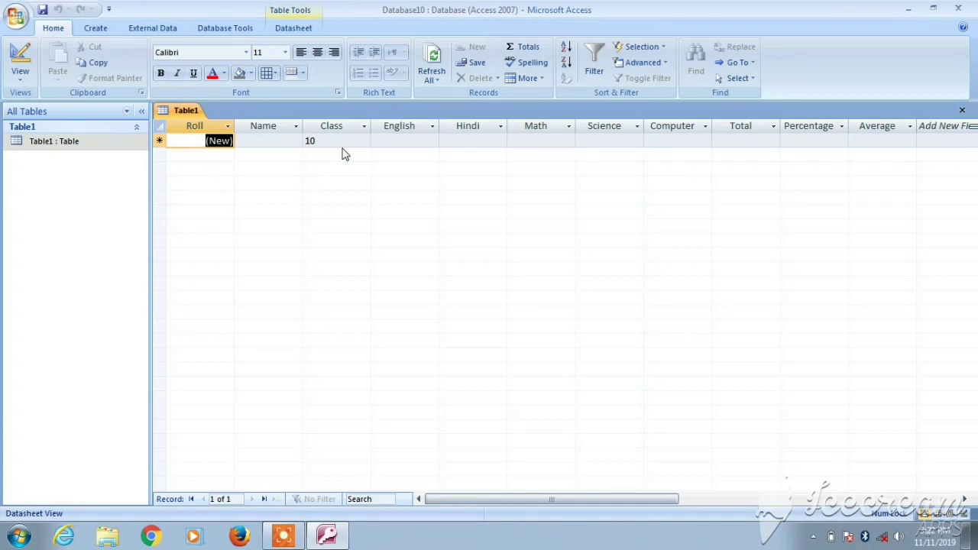
Enter the student's name in the first record and keep the default class.
{"action": "key", "text": "Tab"}
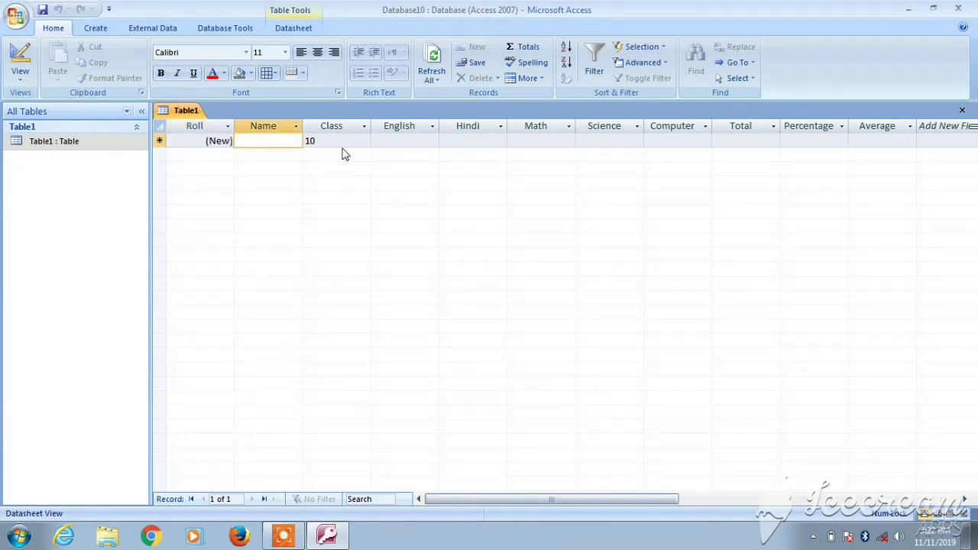
{"action": "type", "text": "R"}
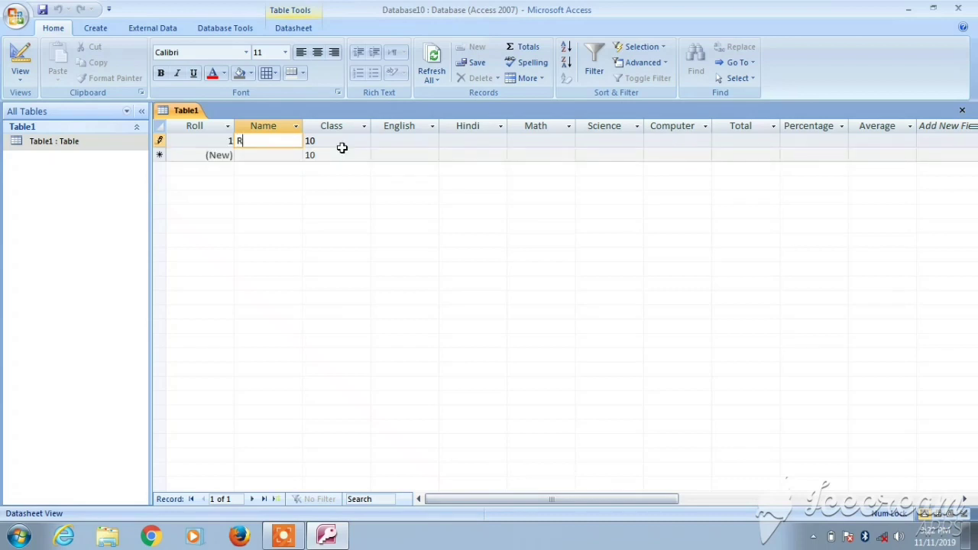
{"action": "type", "text": "ohit"}
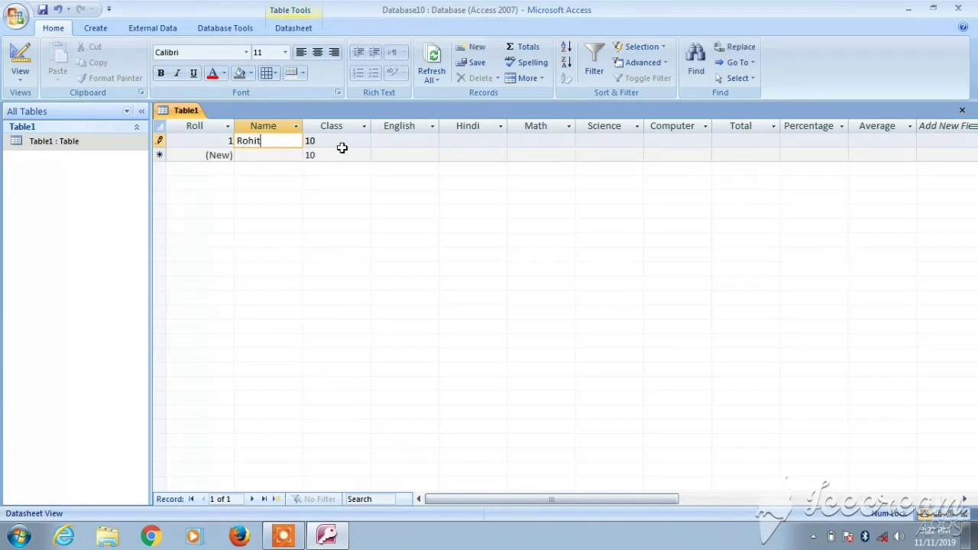
{"action": "key", "text": "Tab"}
{"action": "key", "text": "Tab"}
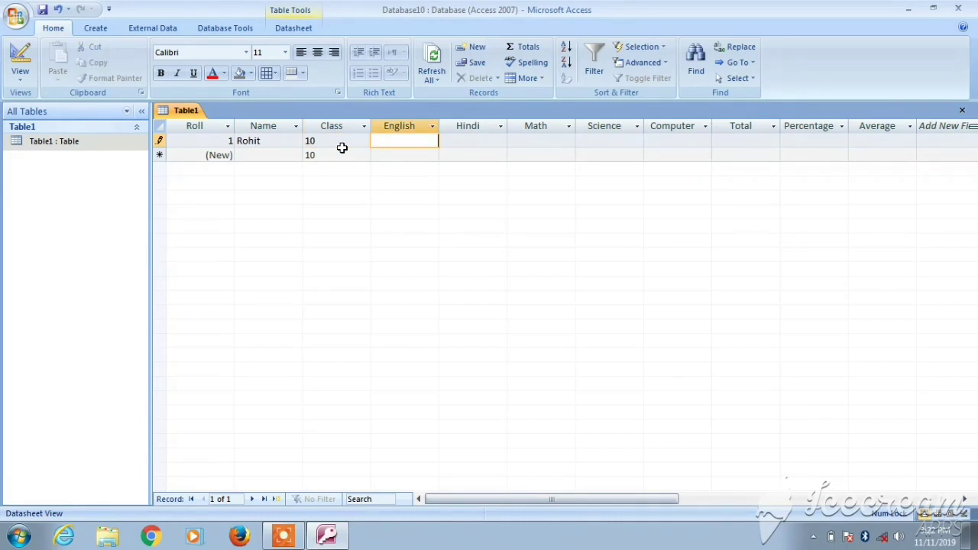
Enter the first record's marks: English 98, Hindi 87, Math 85, Science 76 and Computer 84.
{"action": "type", "text": "98"}
{"action": "key", "text": "Tab"}
{"action": "type", "text": "87"}
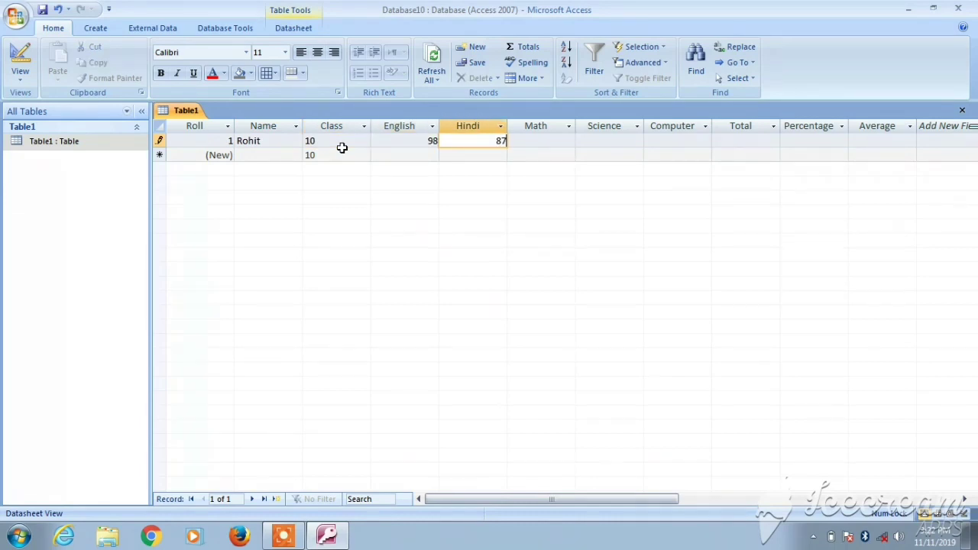
{"action": "key", "text": "Tab"}
{"action": "type", "text": "85"}
{"action": "key", "text": "Tab"}
{"action": "type", "text": "76"}
{"action": "key", "text": "Tab"}
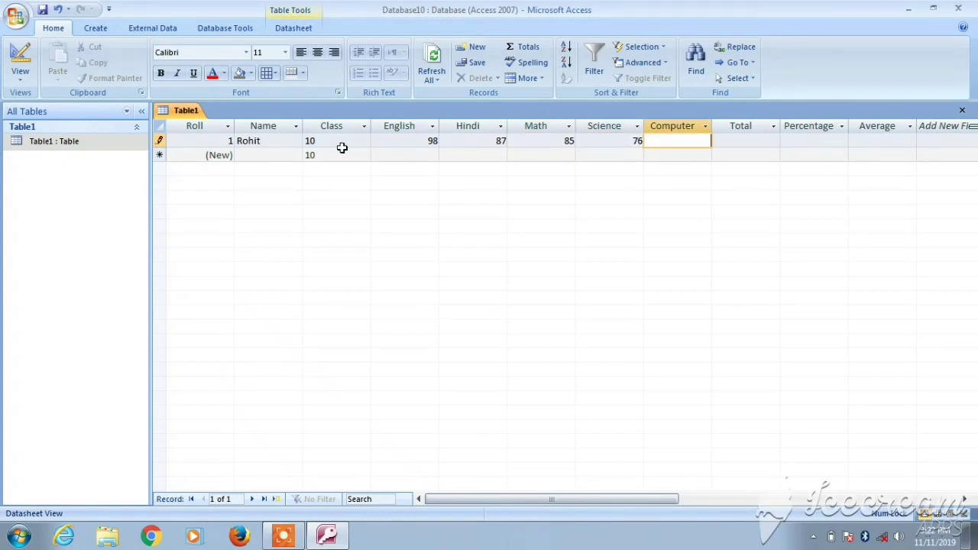
{"action": "type", "text": "84"}
{"action": "key", "text": "Tab"}
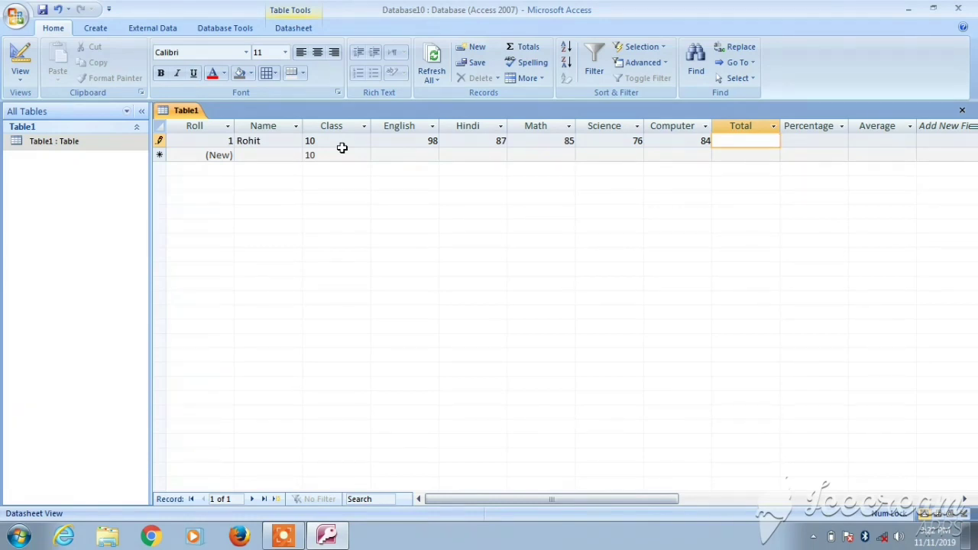
Create a new query in design view based on Table1 and make it an update query.
{"action": "left_click", "coordinate": [95, 29]}
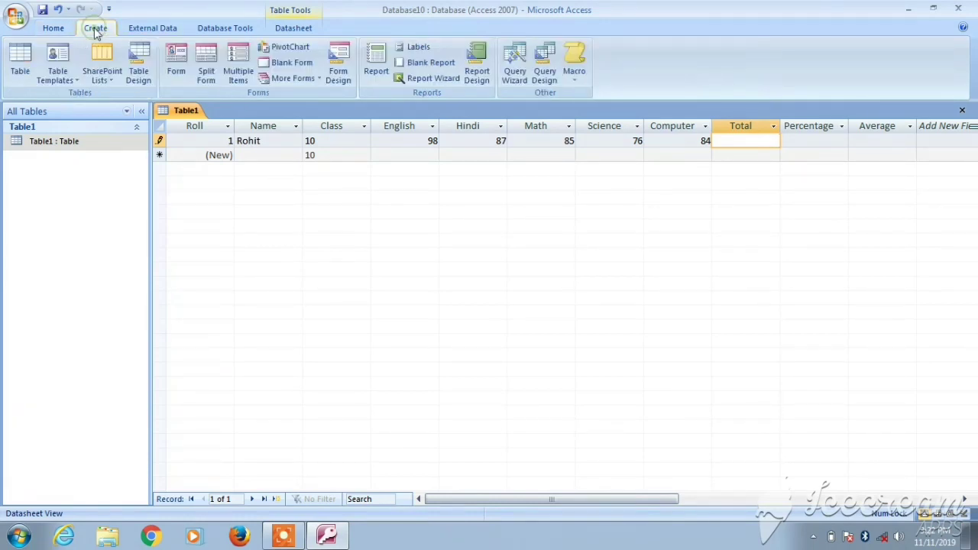
{"action": "left_click", "coordinate": [544, 67]}
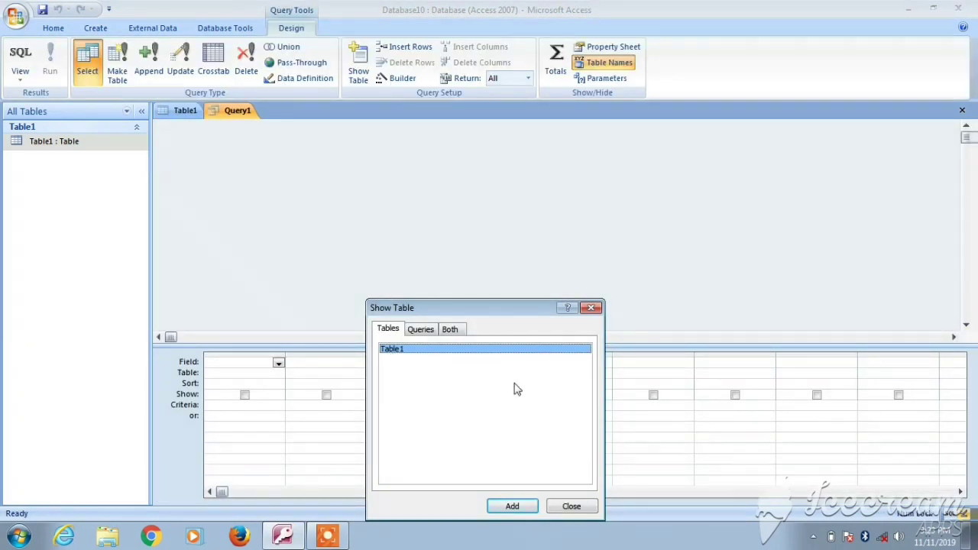
{"action": "left_click", "coordinate": [511, 507]}
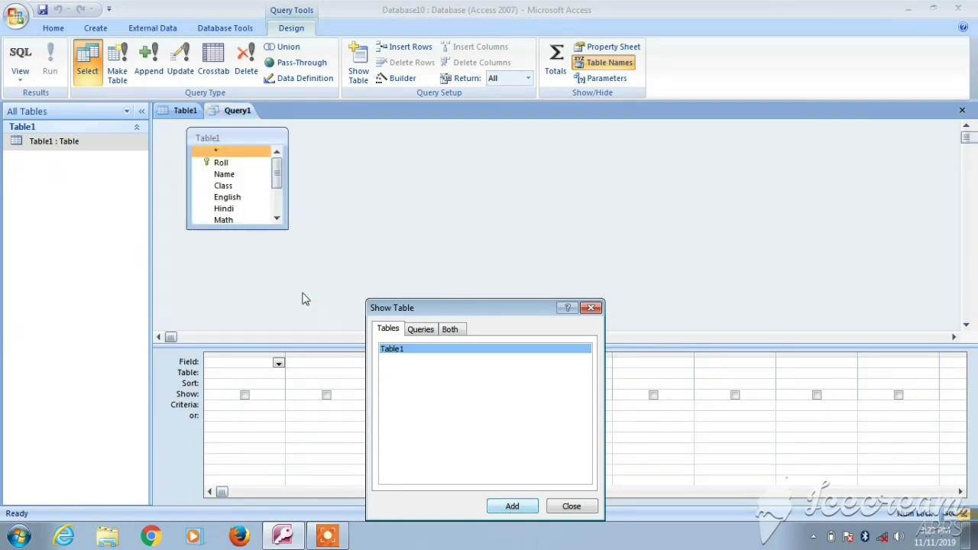
{"action": "left_click", "coordinate": [589, 308]}
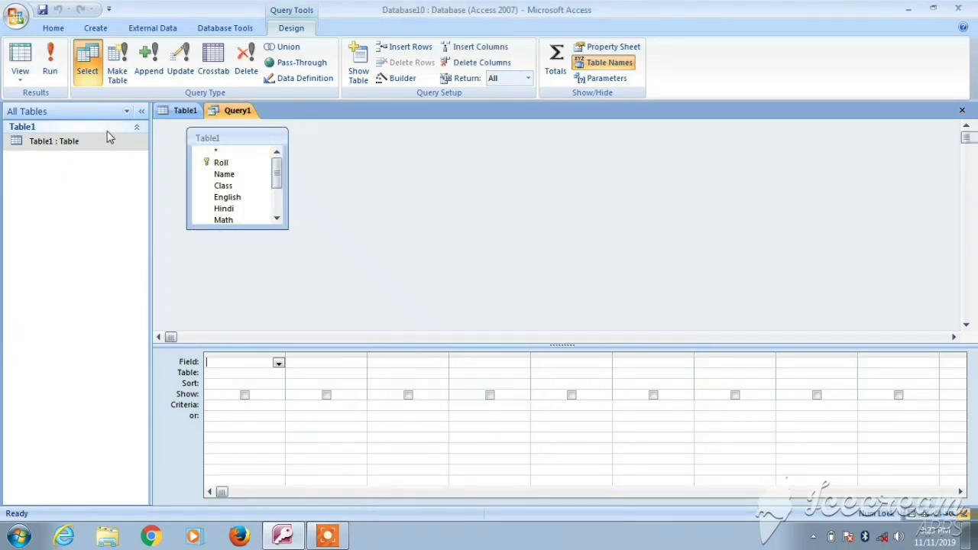
{"action": "left_click", "coordinate": [175, 75]}
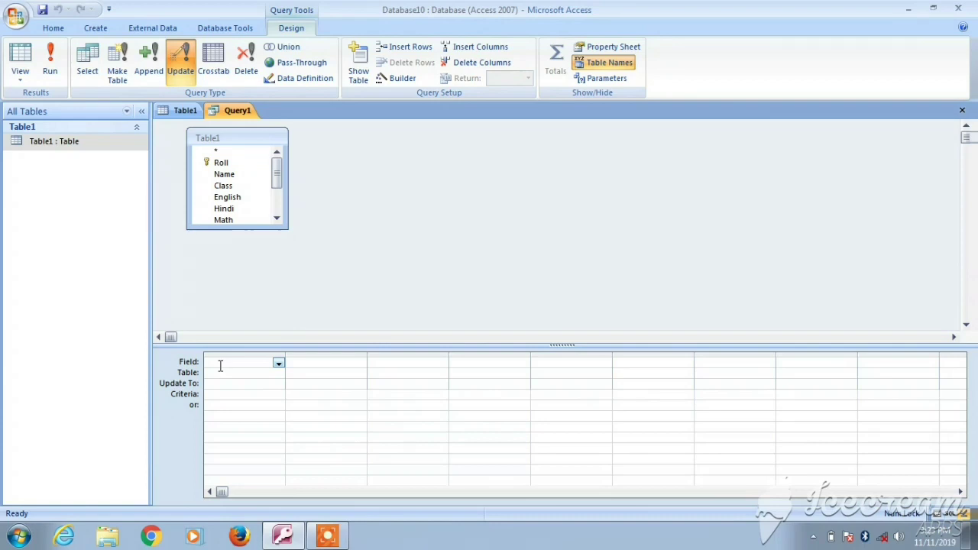
Choose Total from Table1 as the field the query updates.
{"action": "left_click", "coordinate": [278, 363]}
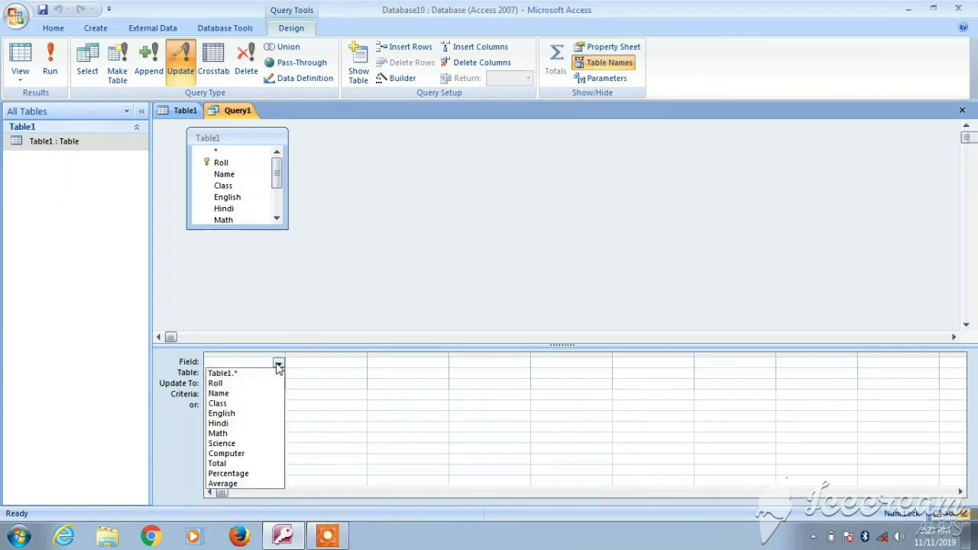
{"action": "left_click", "coordinate": [246, 463]}
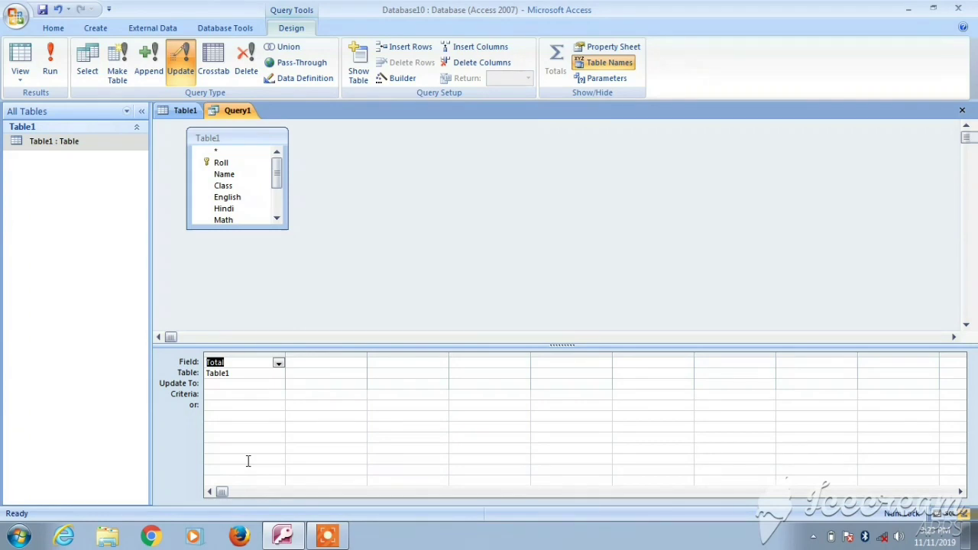
{"action": "left_click", "coordinate": [279, 364]}
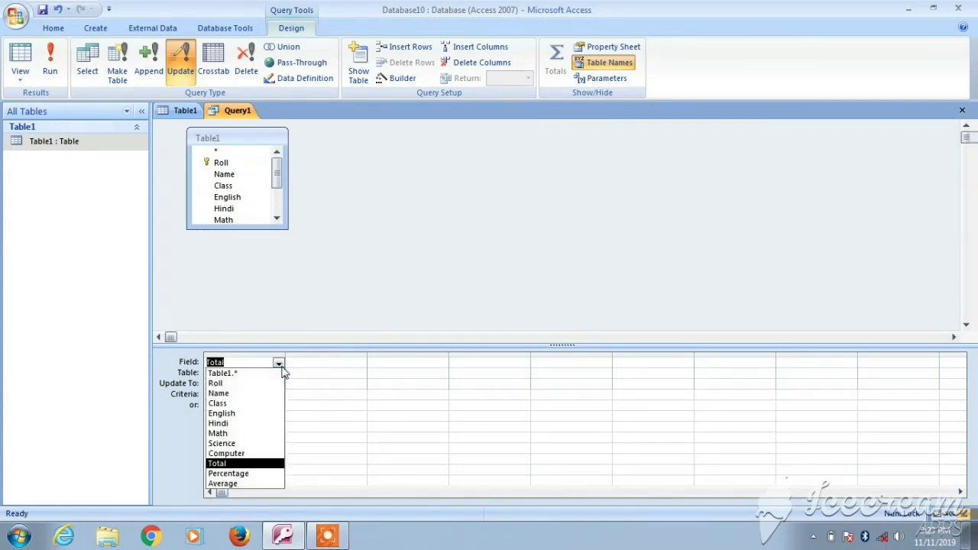
{"action": "left_click", "coordinate": [253, 464]}
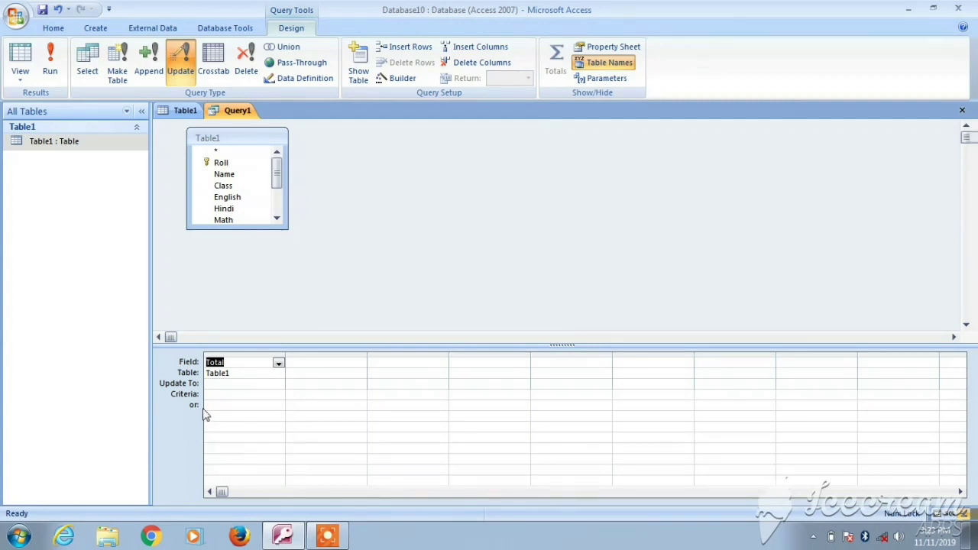
Open the Expression Builder for Total's Update To cell and list the fields of Table1.
{"action": "left_click", "coordinate": [220, 383]}
{"action": "right_click", "coordinate": [220, 384]}
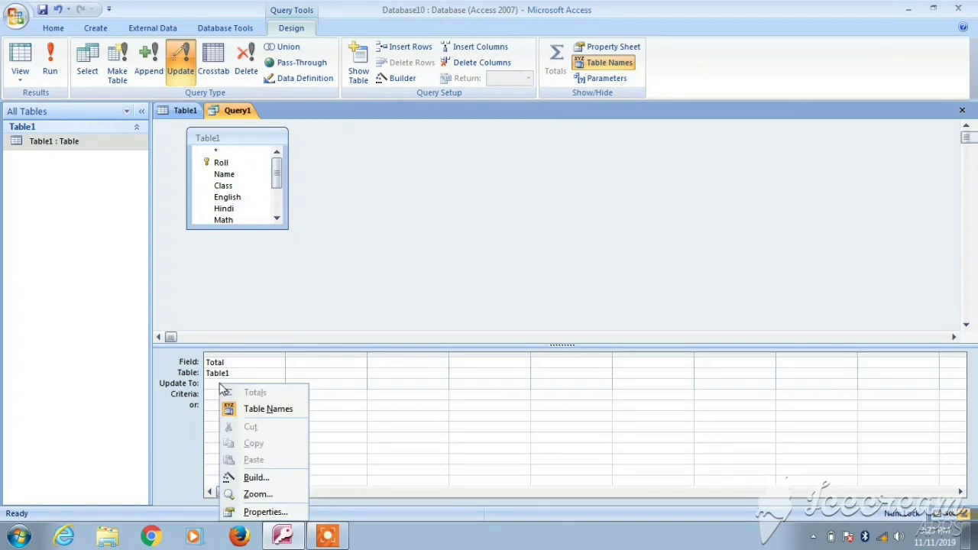
{"action": "left_click", "coordinate": [254, 477]}
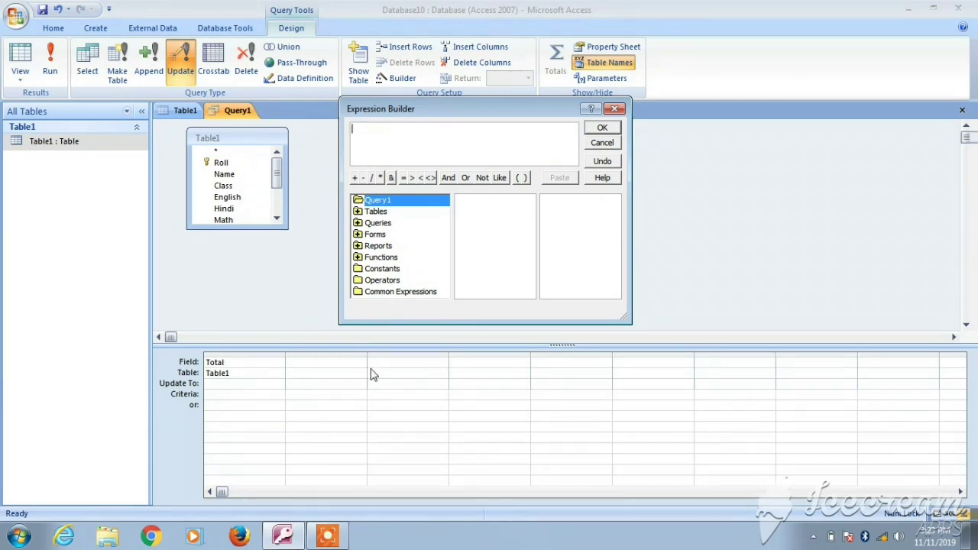
{"action": "double_click", "coordinate": [412, 212]}
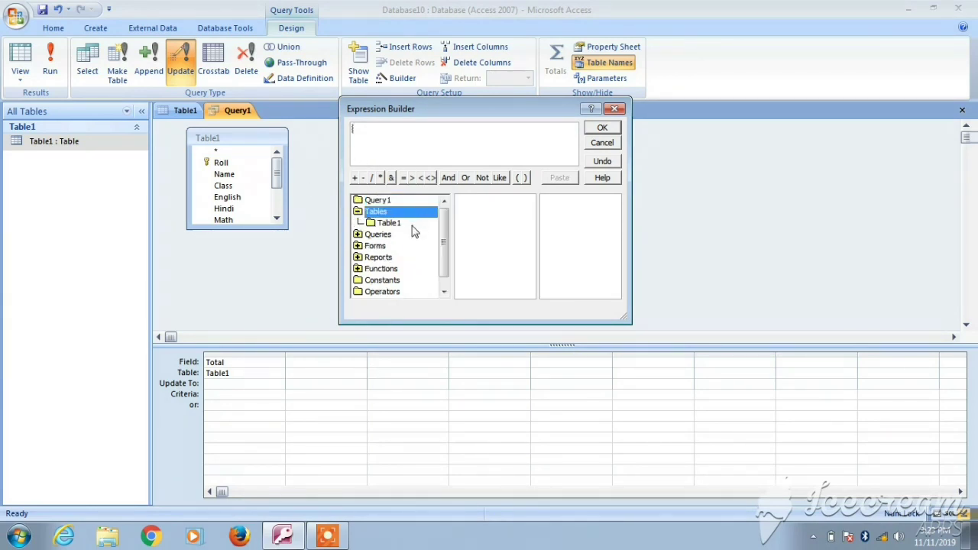
{"action": "left_click", "coordinate": [413, 232]}
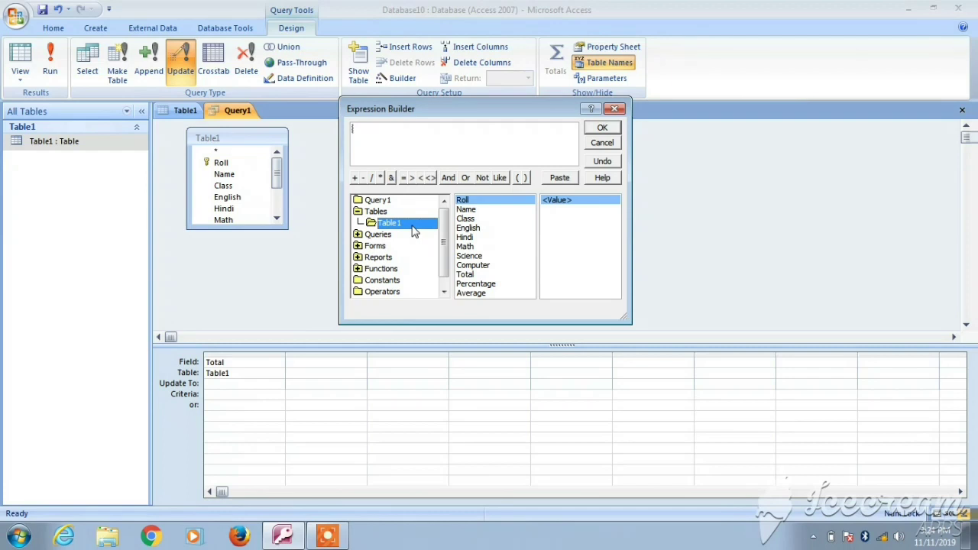
Build the update expression as the sum of Table1's English, Hindi, Math, Science and Computer fields and accept it.
{"action": "left_click", "coordinate": [472, 227]}
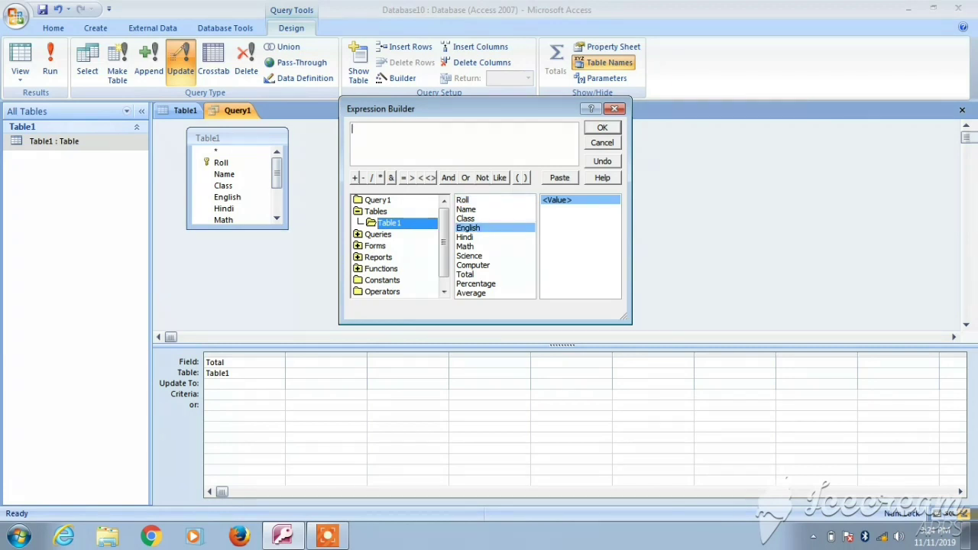
{"action": "double_click", "coordinate": [492, 229]}
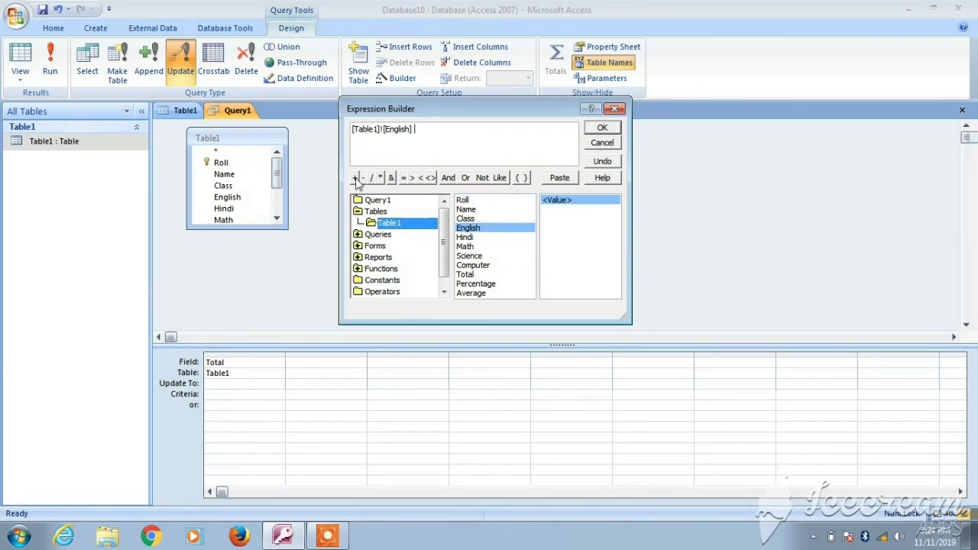
{"action": "left_click", "coordinate": [356, 178]}
{"action": "double_click", "coordinate": [465, 237]}
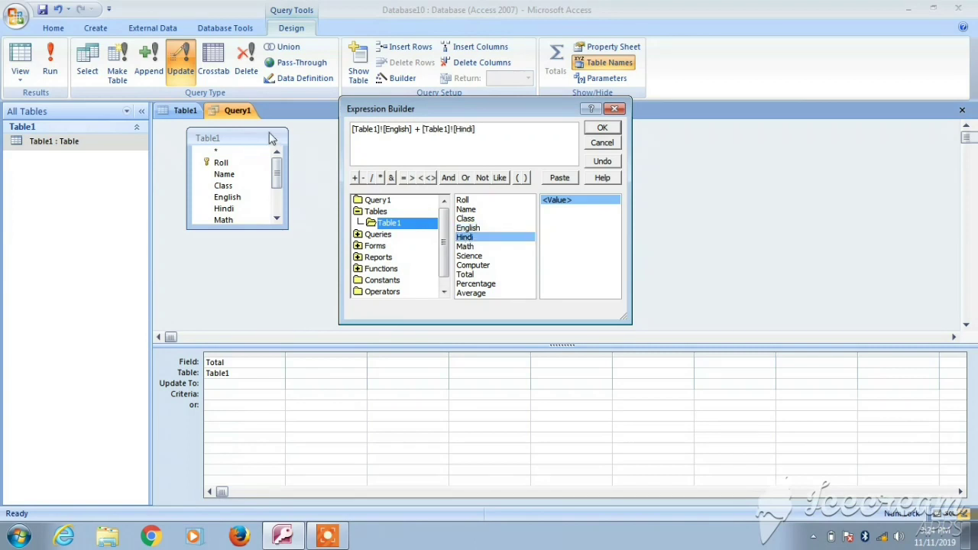
{"action": "left_click", "coordinate": [356, 178]}
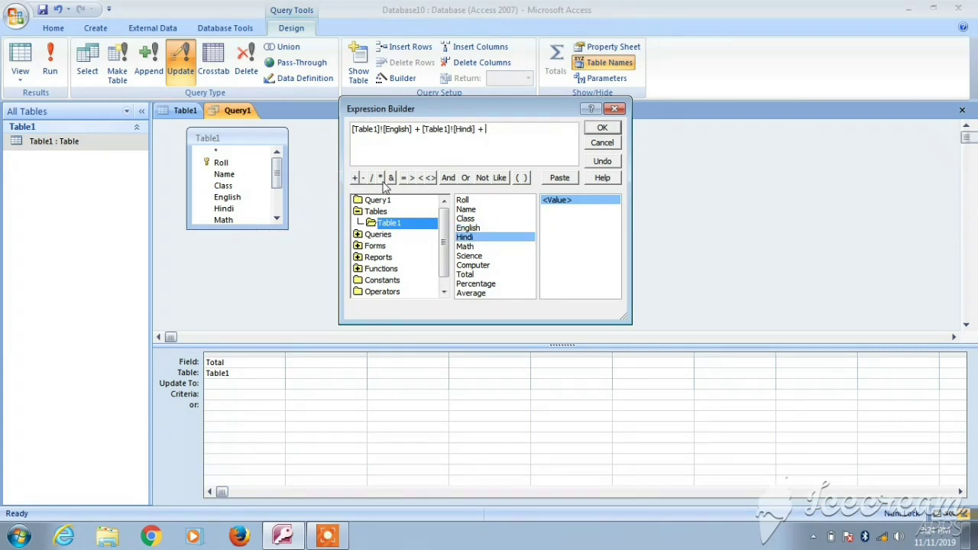
{"action": "double_click", "coordinate": [489, 249]}
{"action": "left_click", "coordinate": [355, 178]}
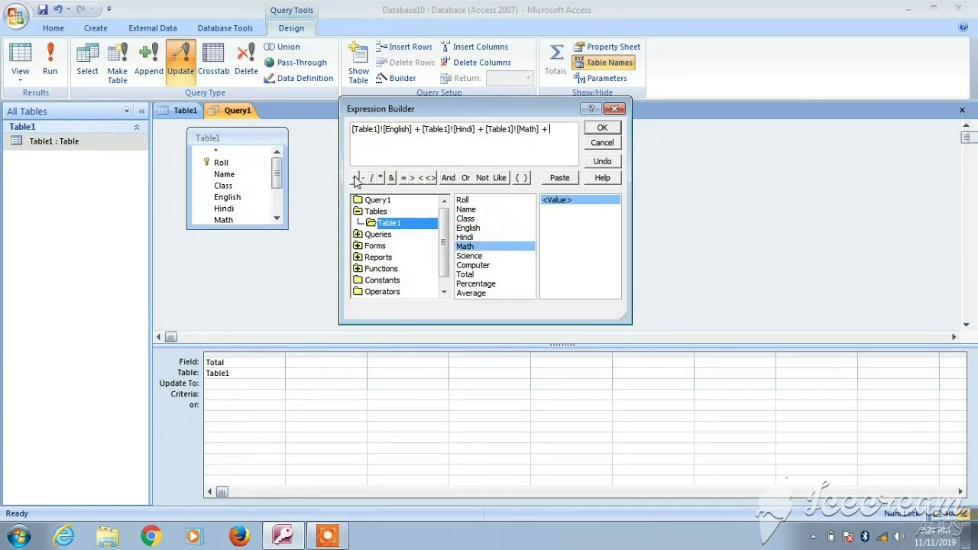
{"action": "double_click", "coordinate": [468, 256]}
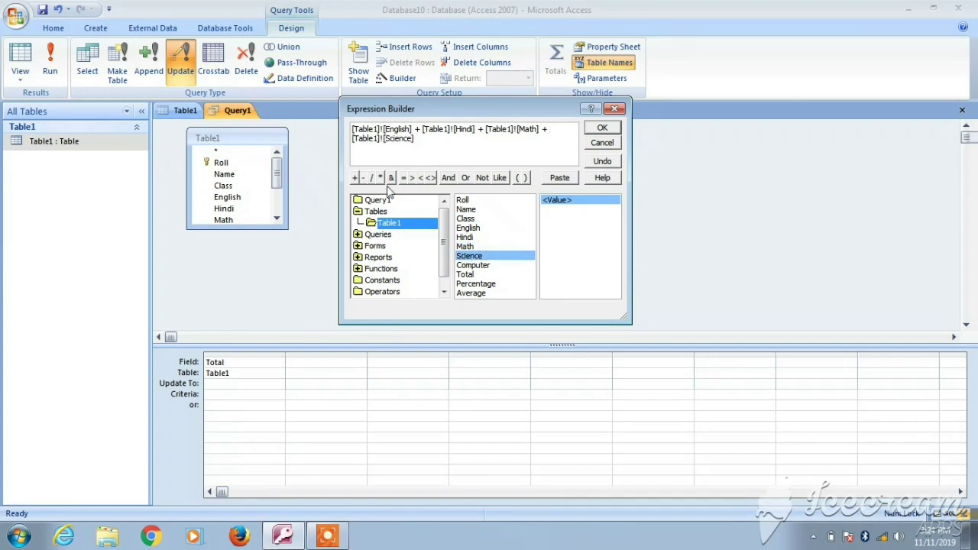
{"action": "left_click", "coordinate": [355, 178]}
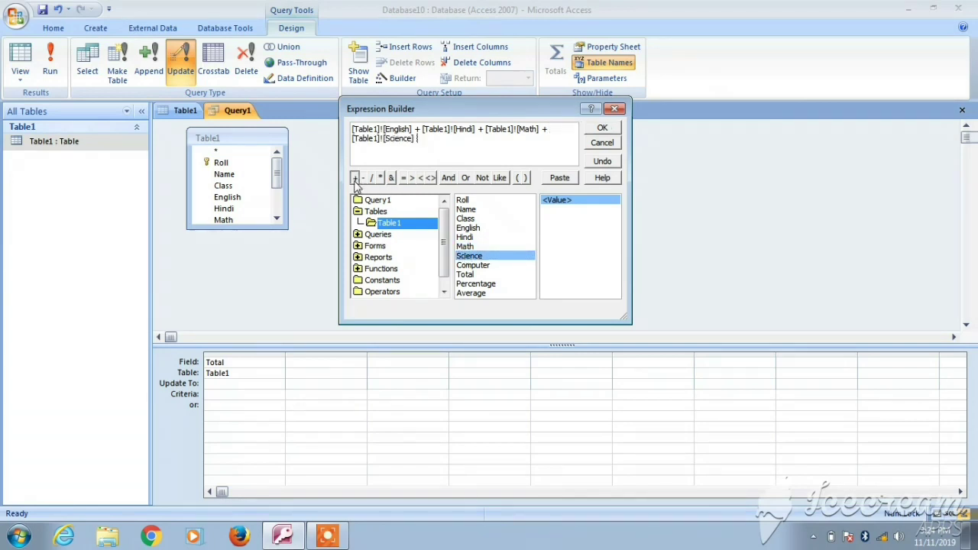
{"action": "double_click", "coordinate": [473, 265]}
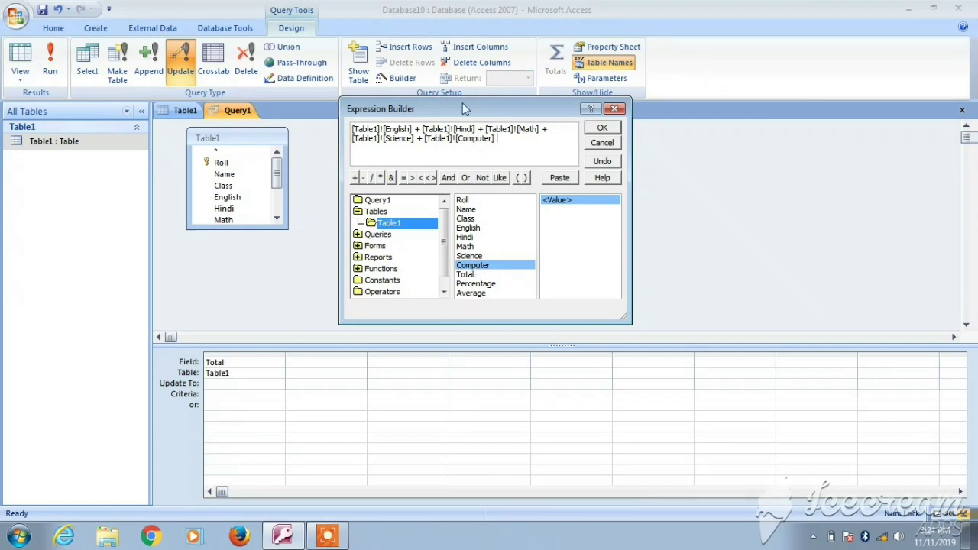
{"action": "left_click", "coordinate": [602, 130]}
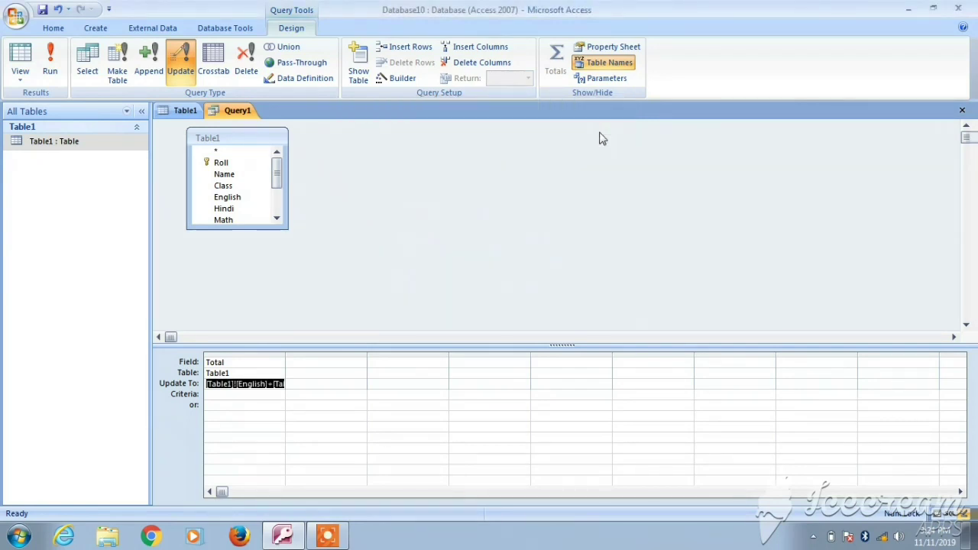
Close the update query and save it as Query1.
{"action": "left_click", "coordinate": [960, 110]}
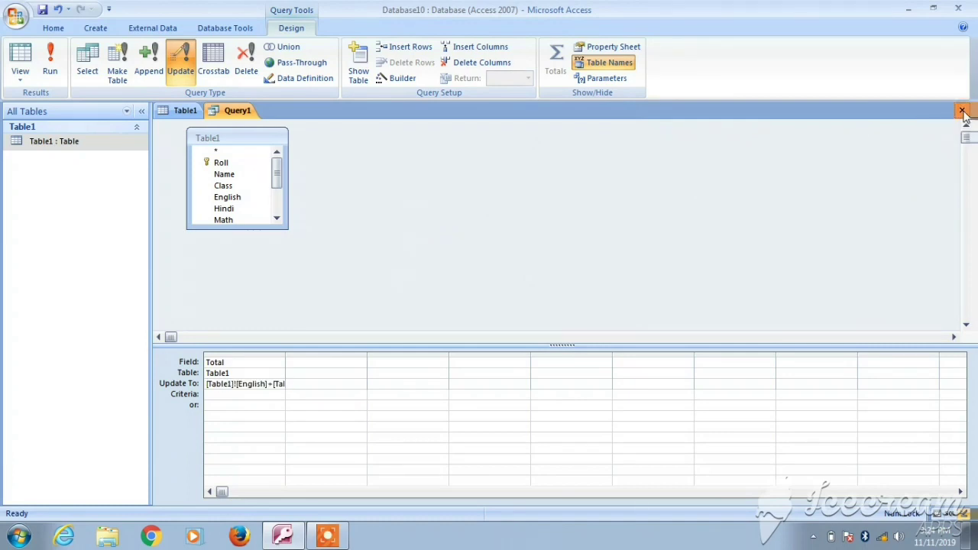
{"action": "left_click", "coordinate": [430, 304]}
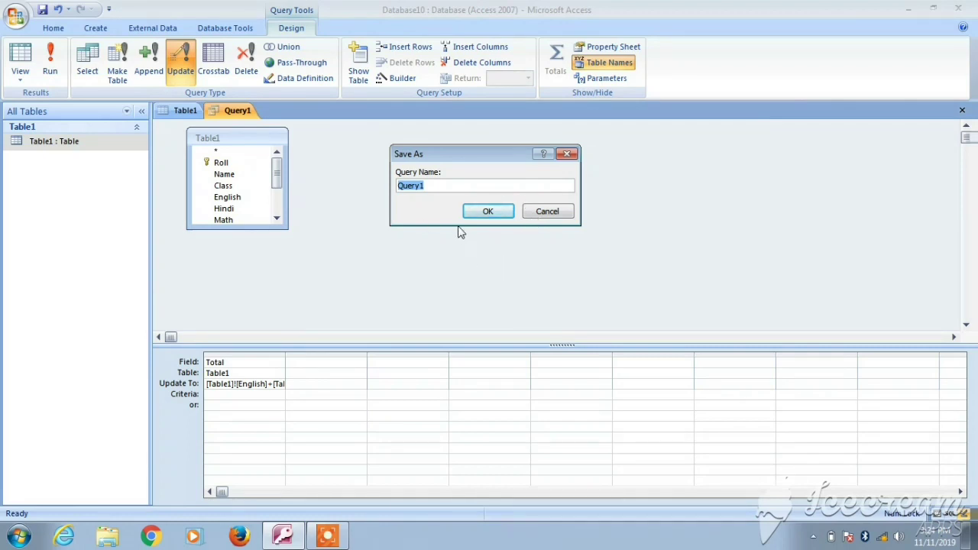
{"action": "left_click", "coordinate": [489, 211]}
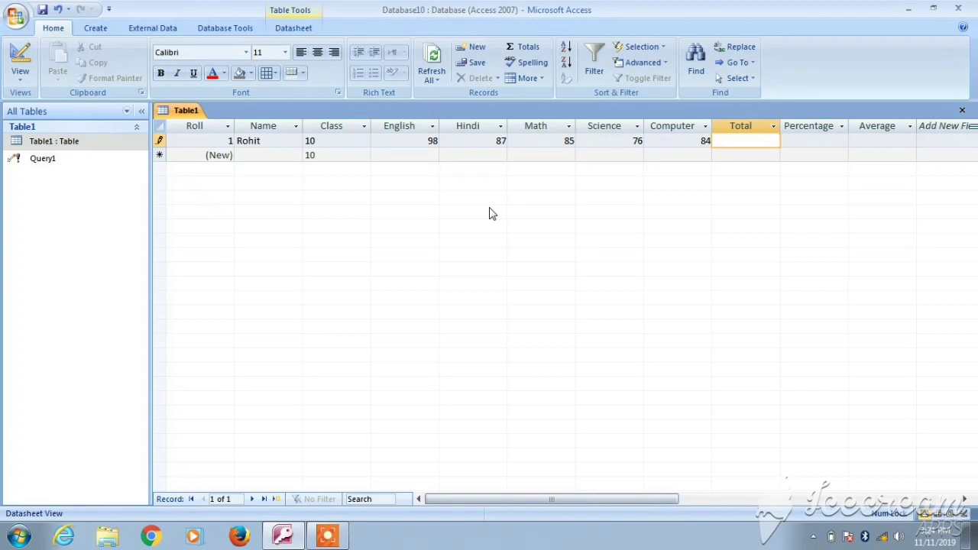
Save the first record, run Query1 with its updates accepted, and move to the new record's Total cell.
{"action": "left_click", "coordinate": [728, 152]}
{"action": "left_click", "coordinate": [731, 140]}
{"action": "left_click", "coordinate": [65, 162]}
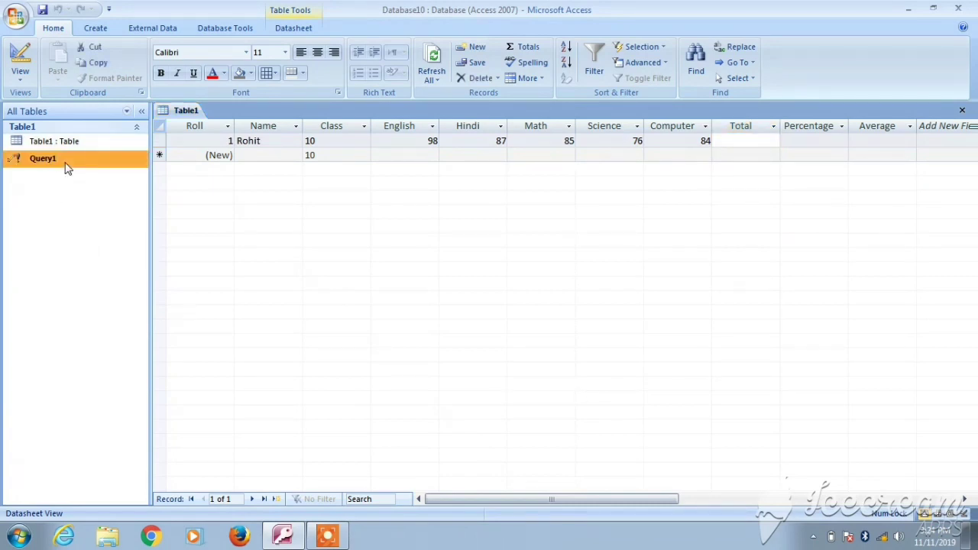
{"action": "right_click", "coordinate": [67, 167]}
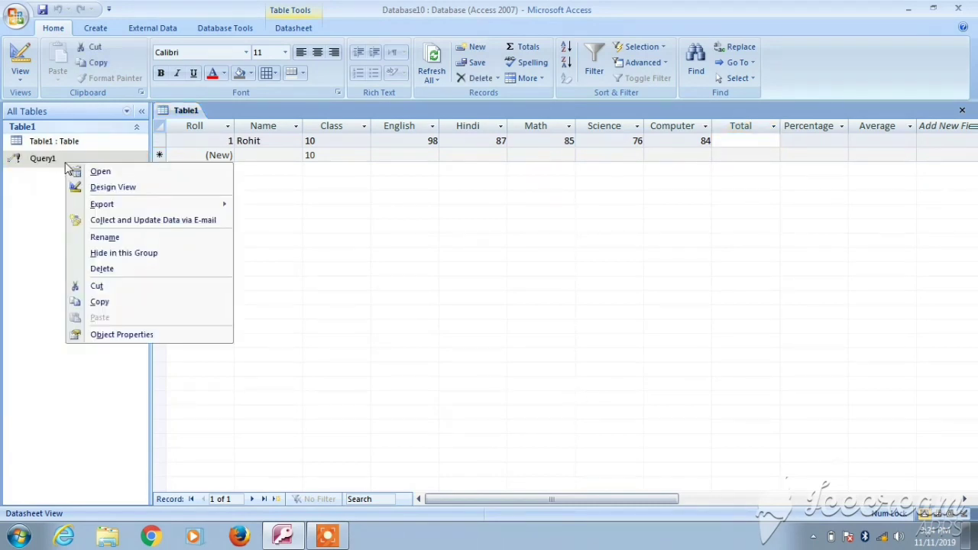
{"action": "left_click", "coordinate": [97, 172]}
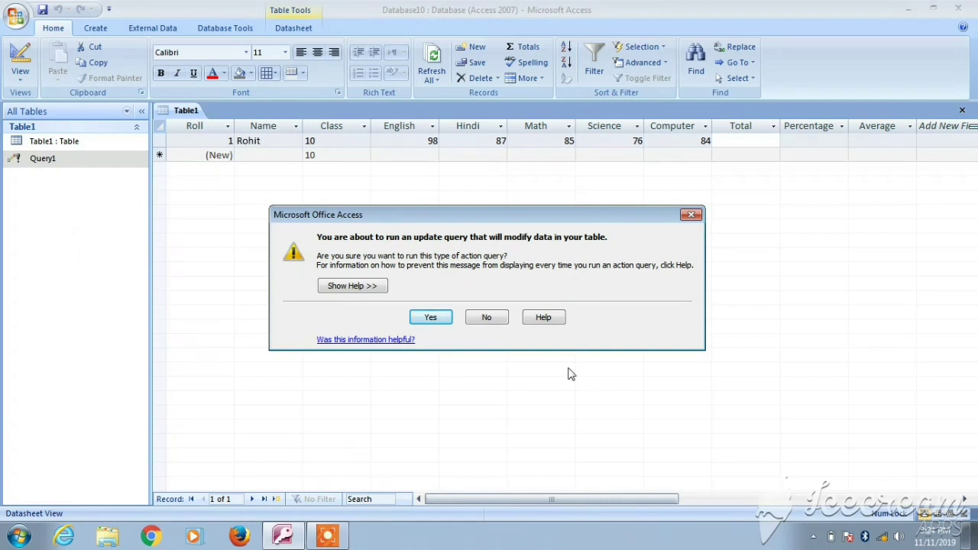
{"action": "left_click", "coordinate": [427, 317]}
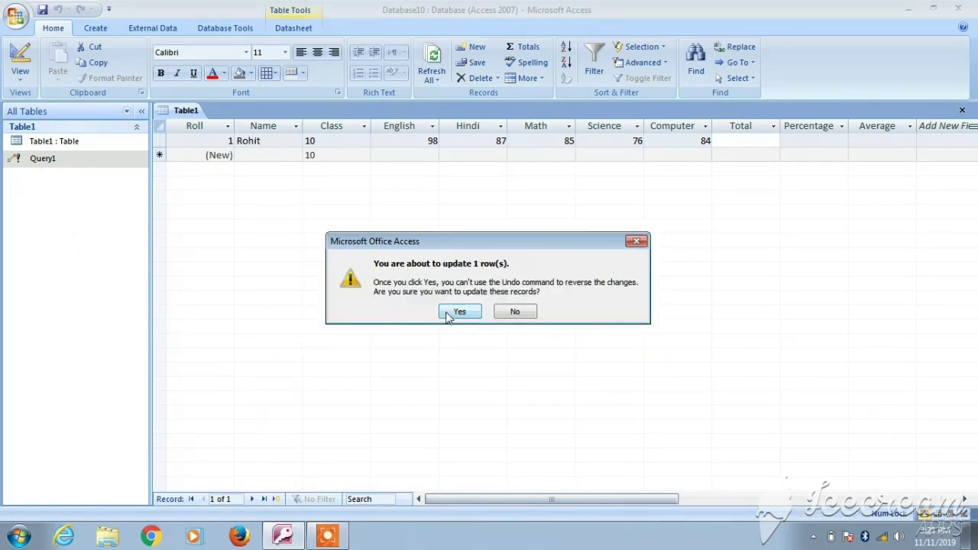
{"action": "left_click", "coordinate": [451, 314]}
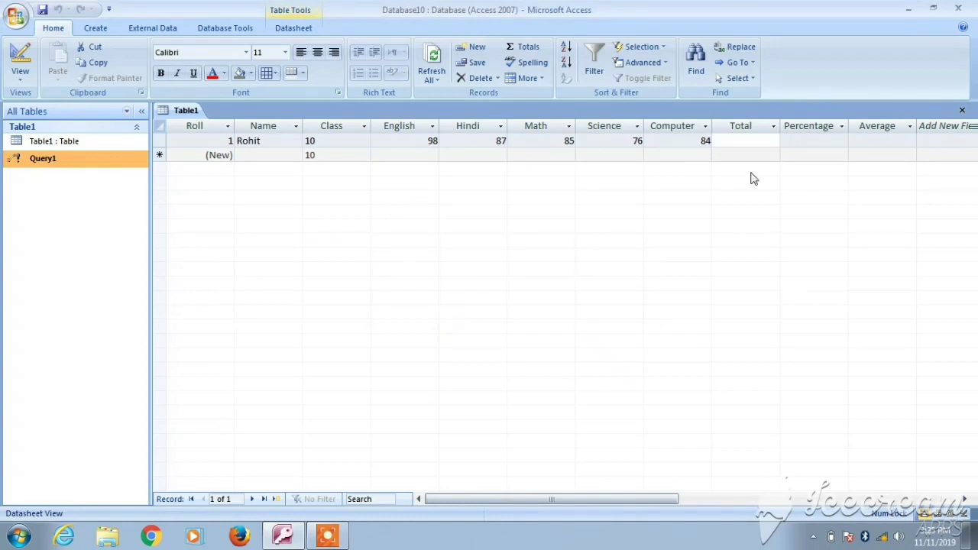
{"action": "left_click", "coordinate": [731, 141]}
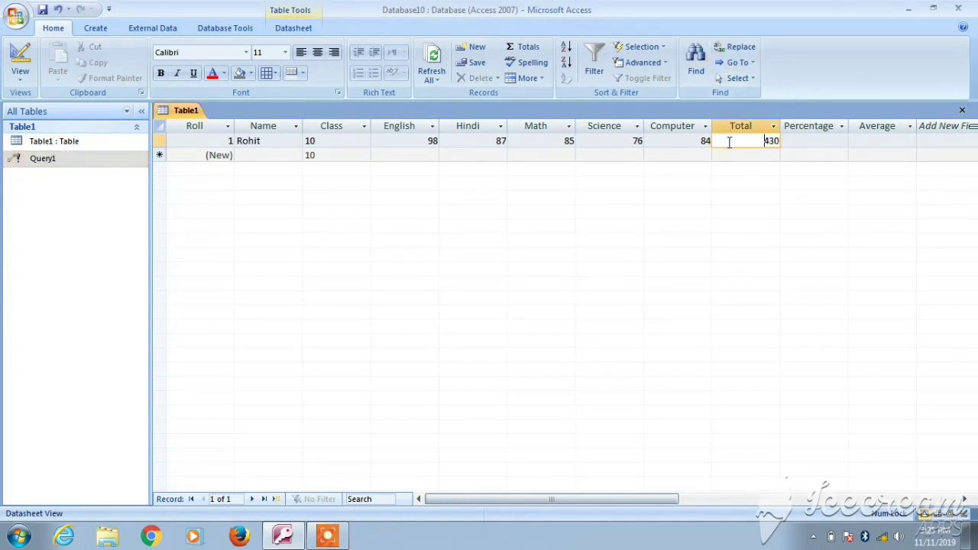
{"action": "left_click", "coordinate": [737, 157]}
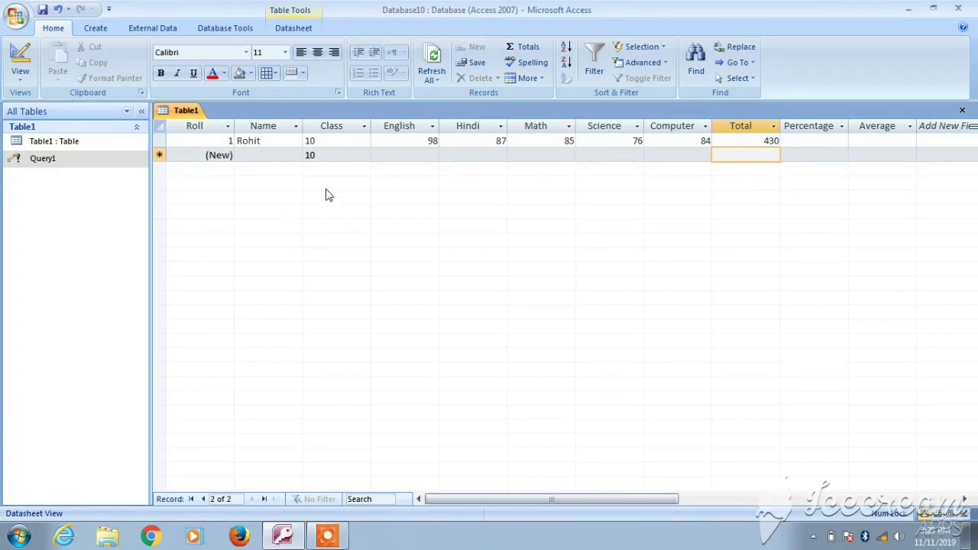
Start a second record in Table1 by entering the student's name, keeping Class 10, and move to its English cell.
{"action": "left_click", "coordinate": [745, 139]}
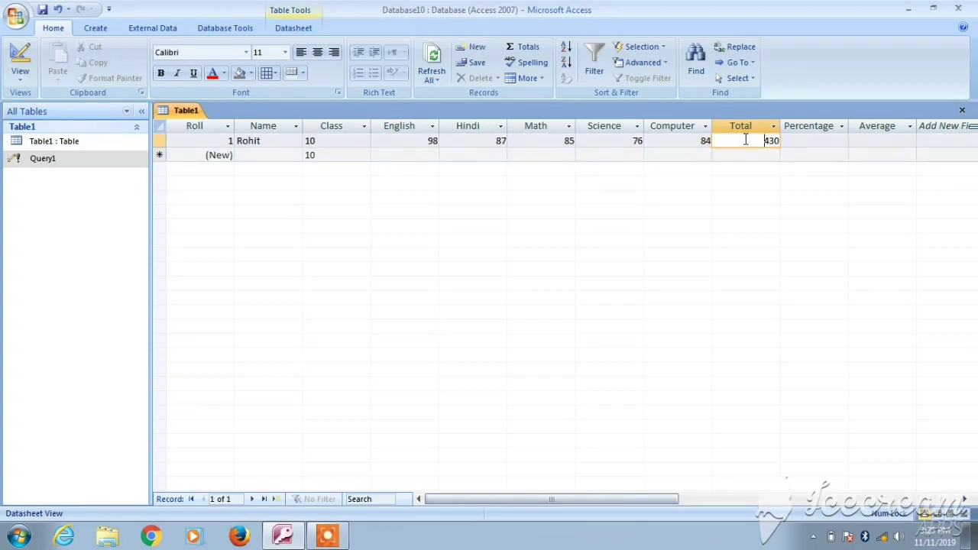
{"action": "key", "text": "Tab"}
{"action": "key", "text": "Tab"}
{"action": "key", "text": "Tab"}
{"action": "key", "text": "Tab"}
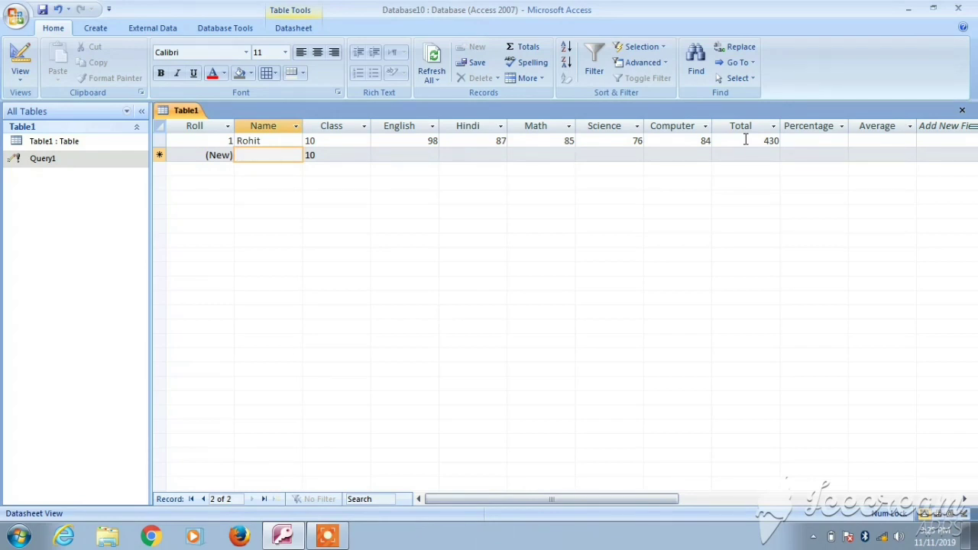
{"action": "type", "text": "Har"}
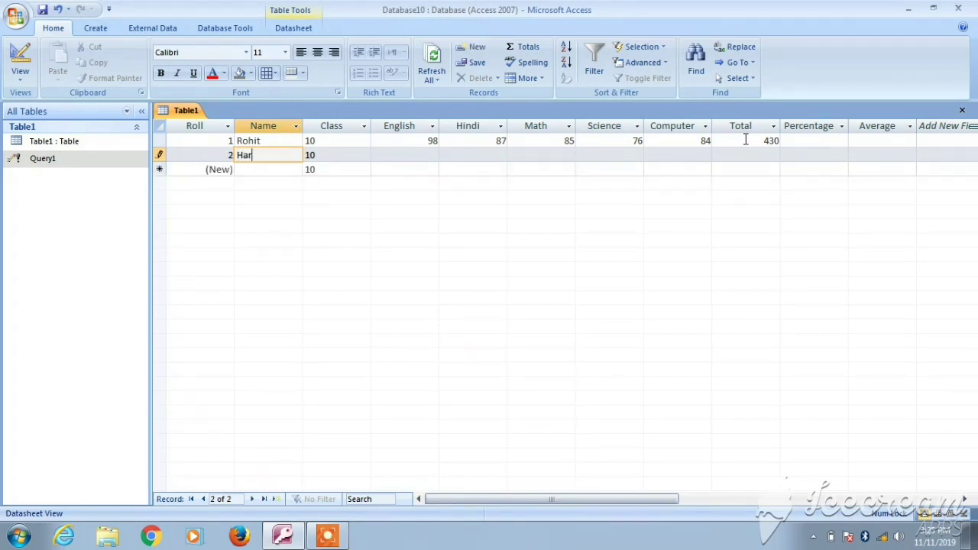
{"action": "type", "text": "vendra"}
{"action": "key", "text": "Tab"}
{"action": "key", "text": "Tab"}
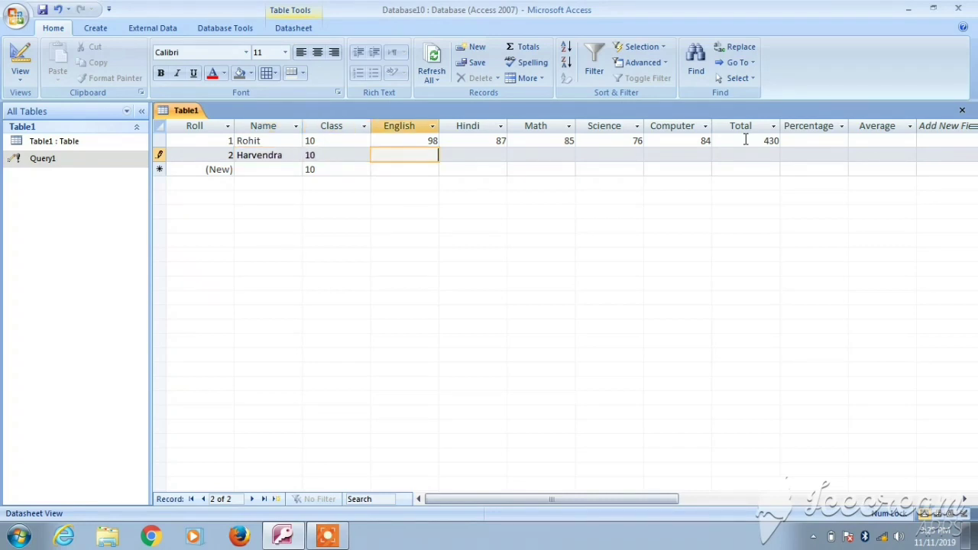
Enter the second student's marks: English 89, Hindi 98, Math 78, Science 58 and Computer 68.
{"action": "type", "text": "89"}
{"action": "key", "text": "Tab"}
{"action": "type", "text": "98"}
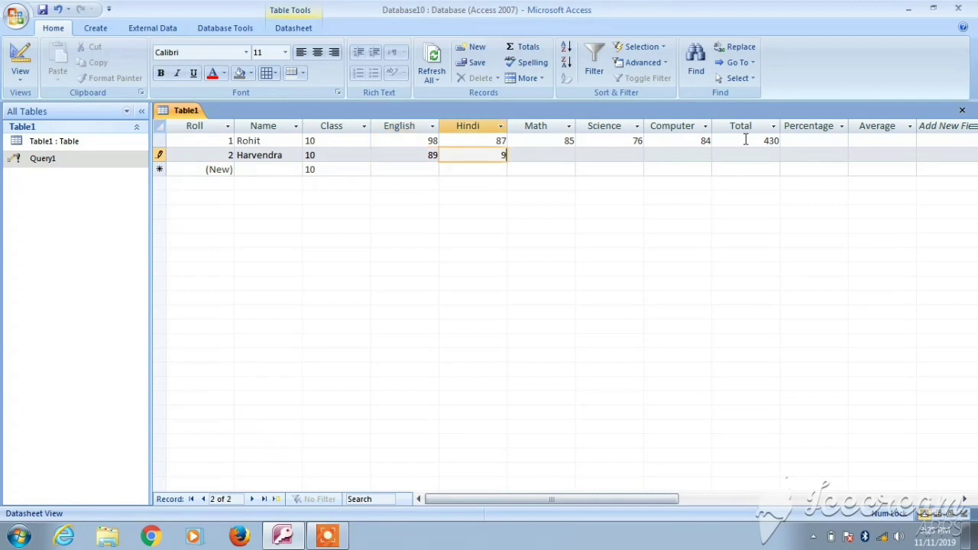
{"action": "key", "text": "Tab"}
{"action": "type", "text": "78"}
{"action": "key", "text": "Tab"}
{"action": "type", "text": "586"}
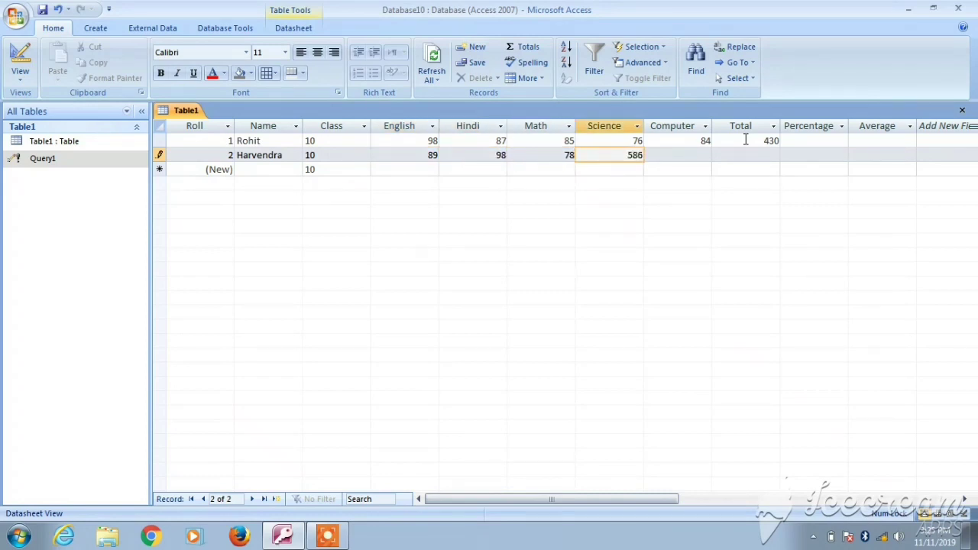
{"action": "key", "text": "BackSpace"}
{"action": "key", "text": "Tab"}
{"action": "type", "text": "68"}
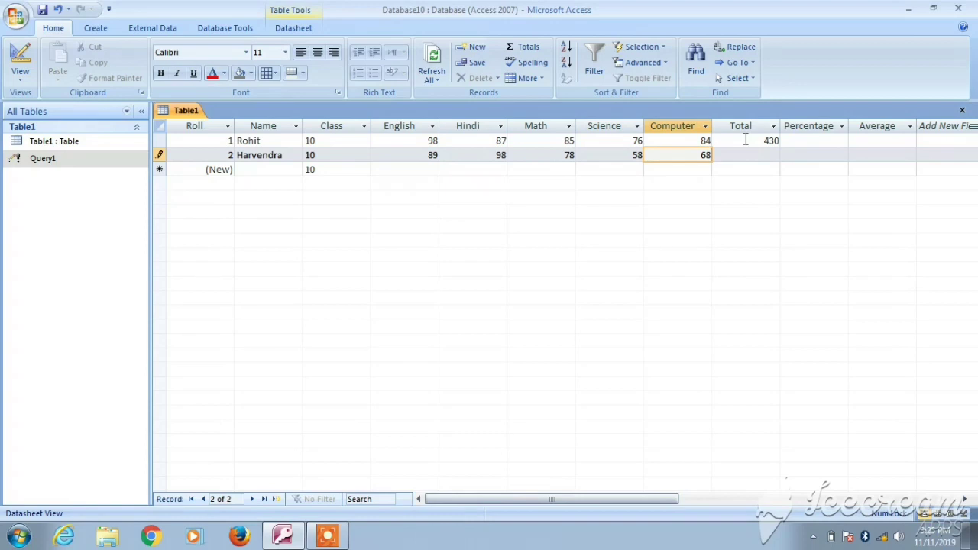
{"action": "key", "text": "Tab"}
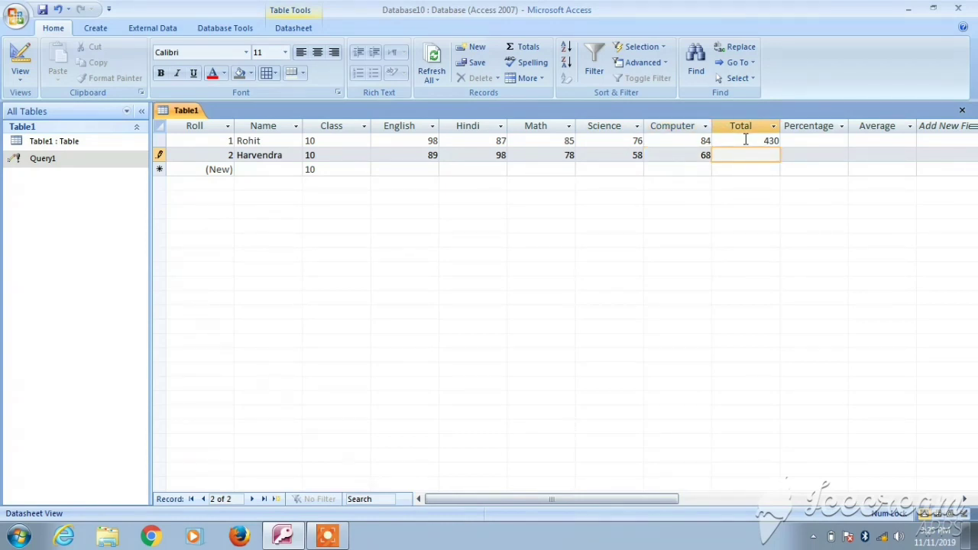
Run Query1 with its updates accepted and select the second record's Total cell to refresh it.
{"action": "left_click", "coordinate": [102, 158]}
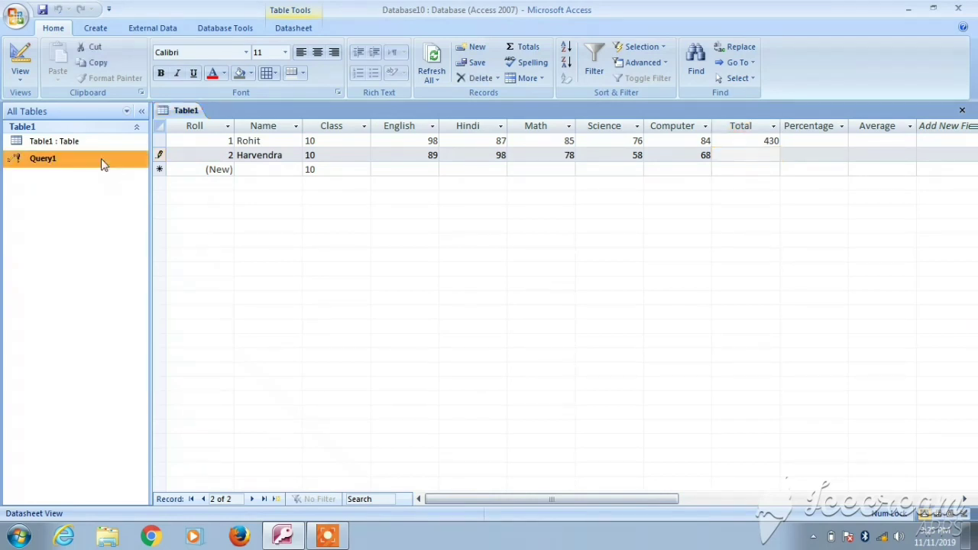
{"action": "right_click", "coordinate": [101, 162]}
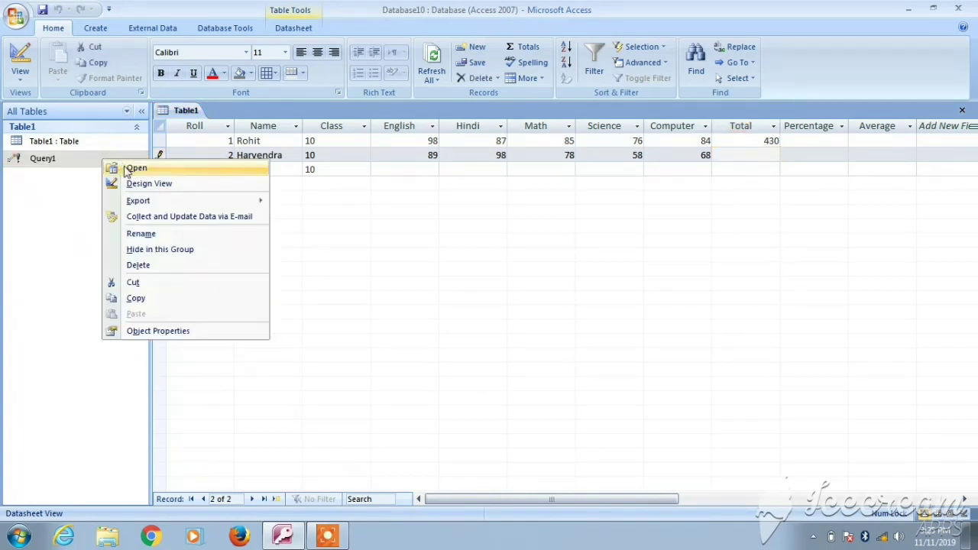
{"action": "left_click", "coordinate": [126, 170]}
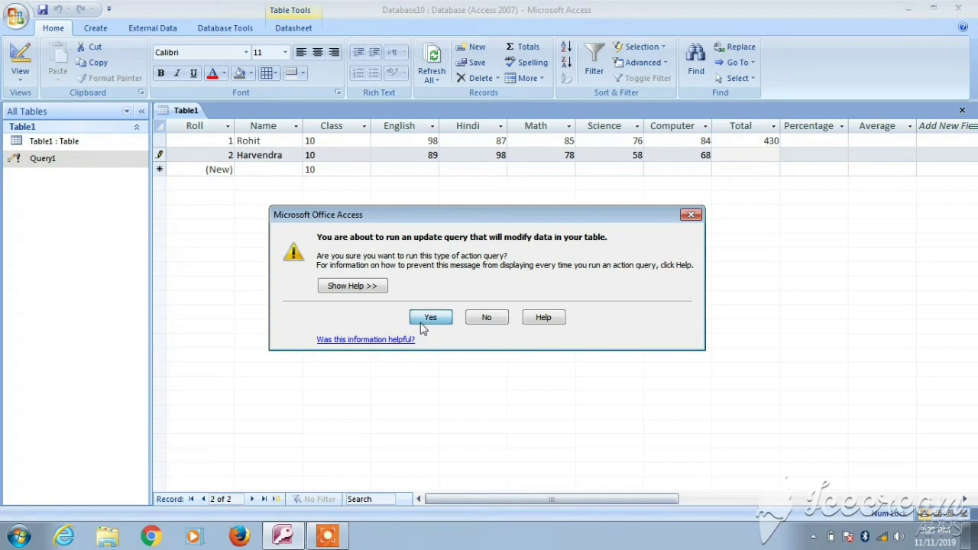
{"action": "left_click", "coordinate": [421, 321]}
{"action": "left_click", "coordinate": [459, 311]}
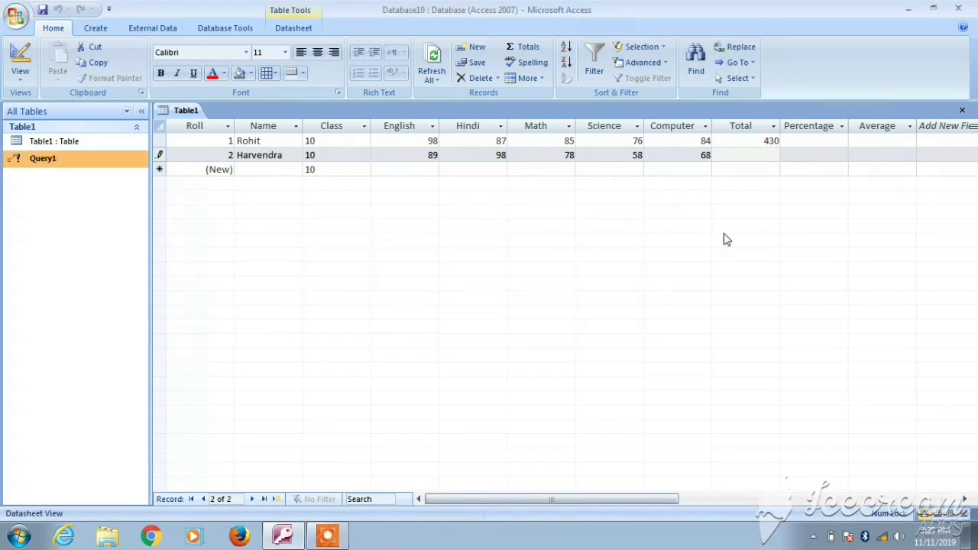
{"action": "left_click", "coordinate": [736, 158]}
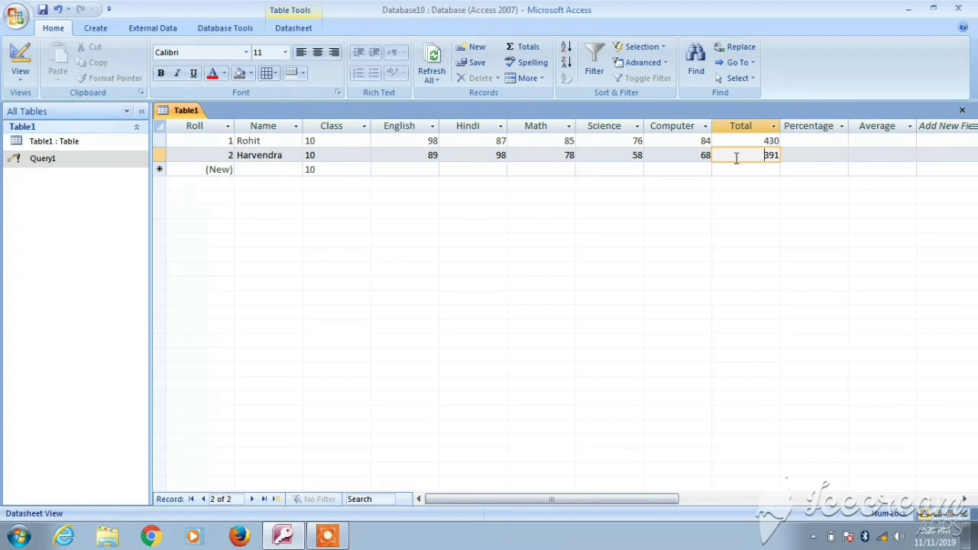
Open Query1 in Design View and add Table1's Percentage field in the column after Total.
{"action": "left_click", "coordinate": [75, 166]}
{"action": "right_click", "coordinate": [75, 165]}
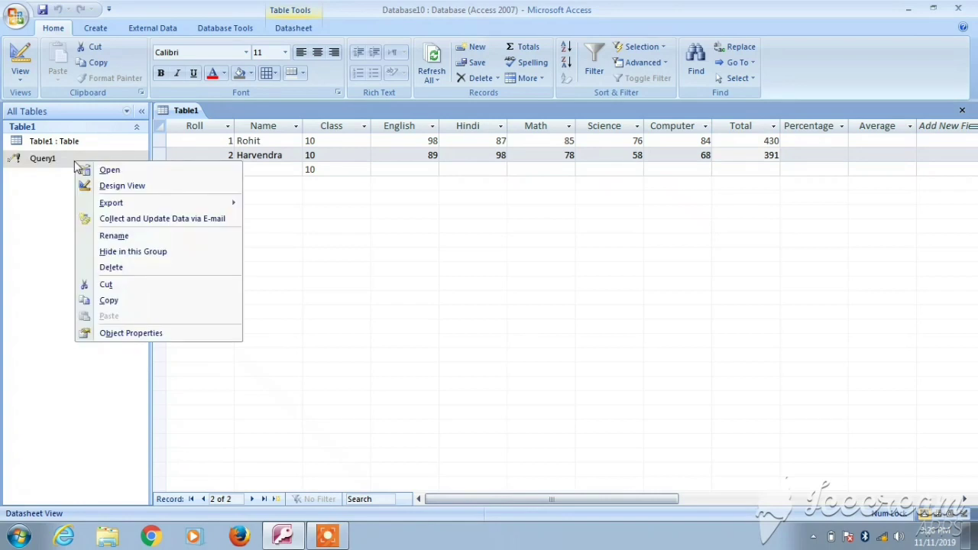
{"action": "left_click", "coordinate": [121, 191]}
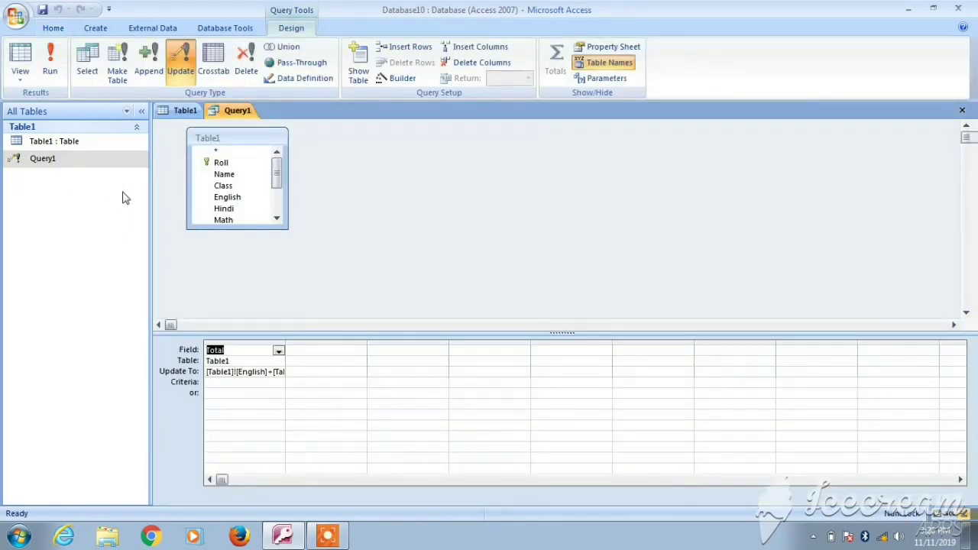
{"action": "left_click", "coordinate": [317, 352]}
{"action": "left_click", "coordinate": [360, 350]}
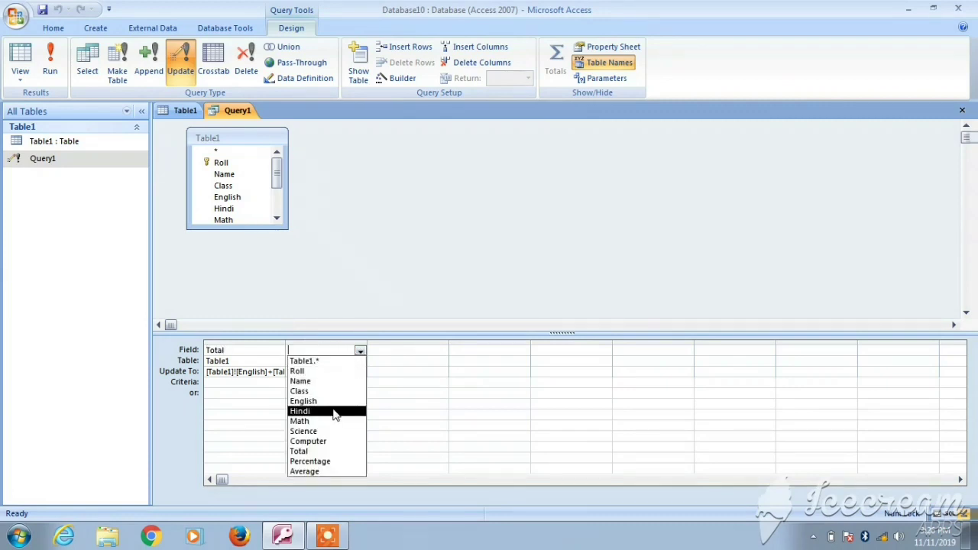
{"action": "left_click", "coordinate": [337, 460]}
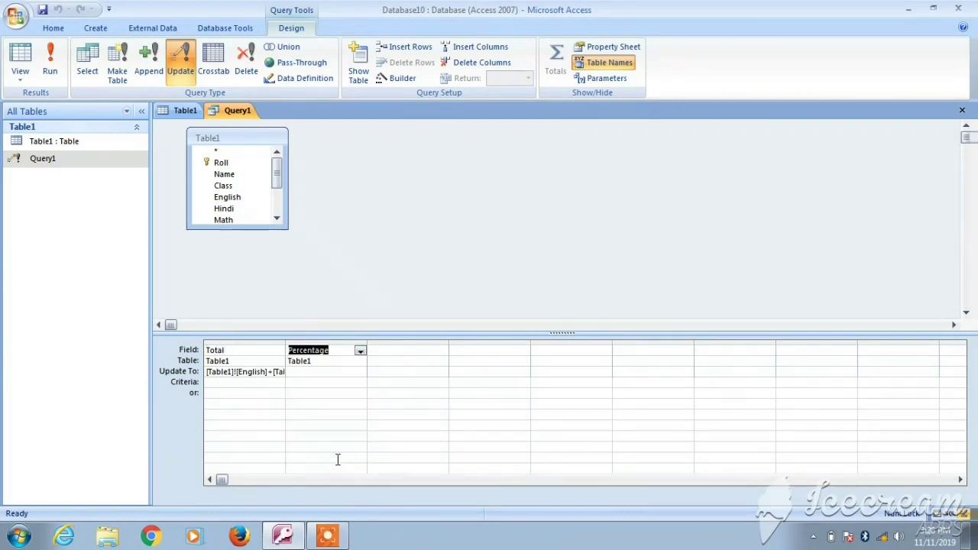
Open the Expression Builder for Percentage's Update To cell and list the fields of Table1.
{"action": "left_click", "coordinate": [327, 371]}
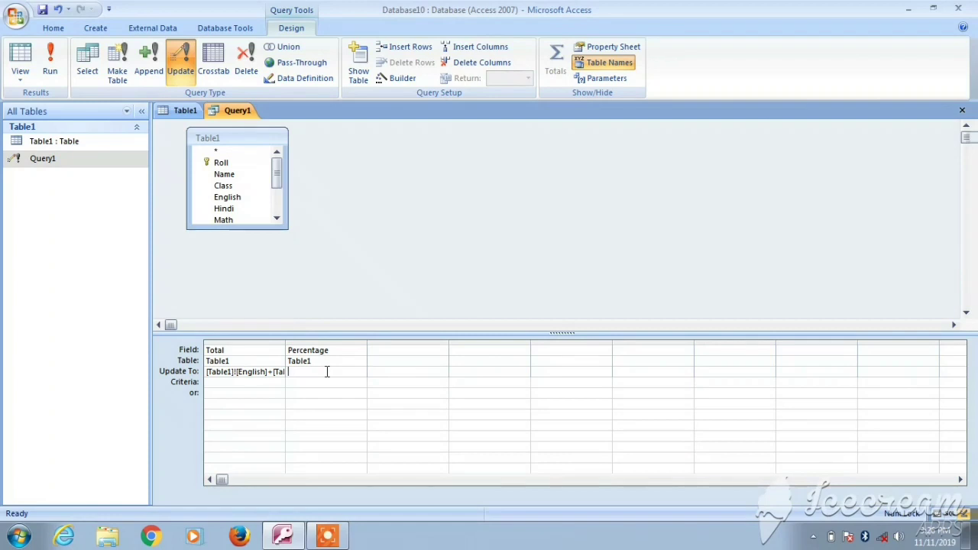
{"action": "right_click", "coordinate": [327, 371]}
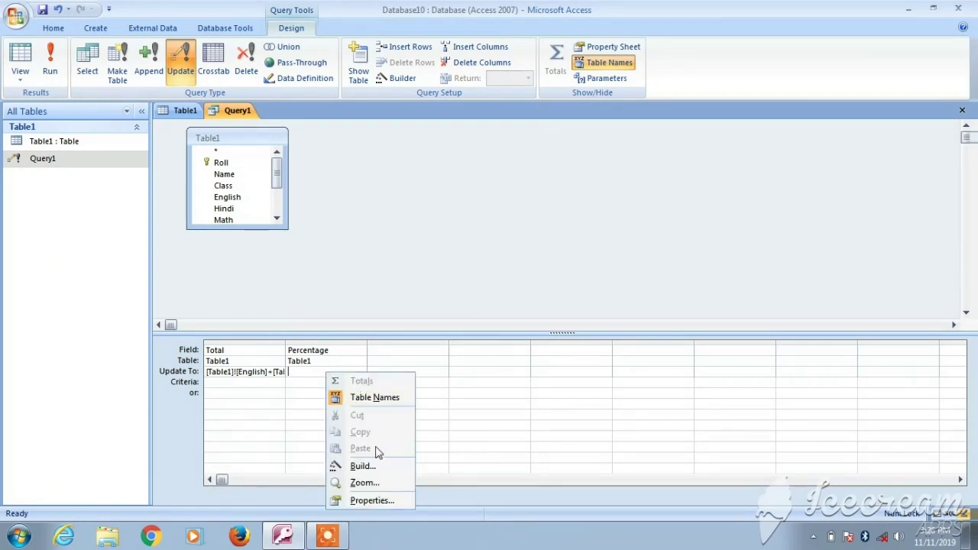
{"action": "left_click", "coordinate": [378, 472]}
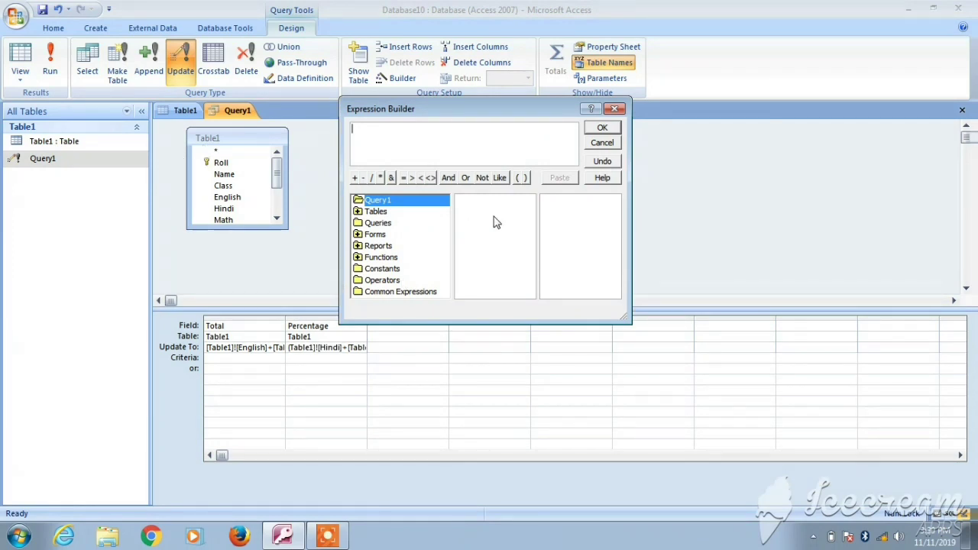
{"action": "left_click", "coordinate": [412, 216]}
{"action": "double_click", "coordinate": [412, 216]}
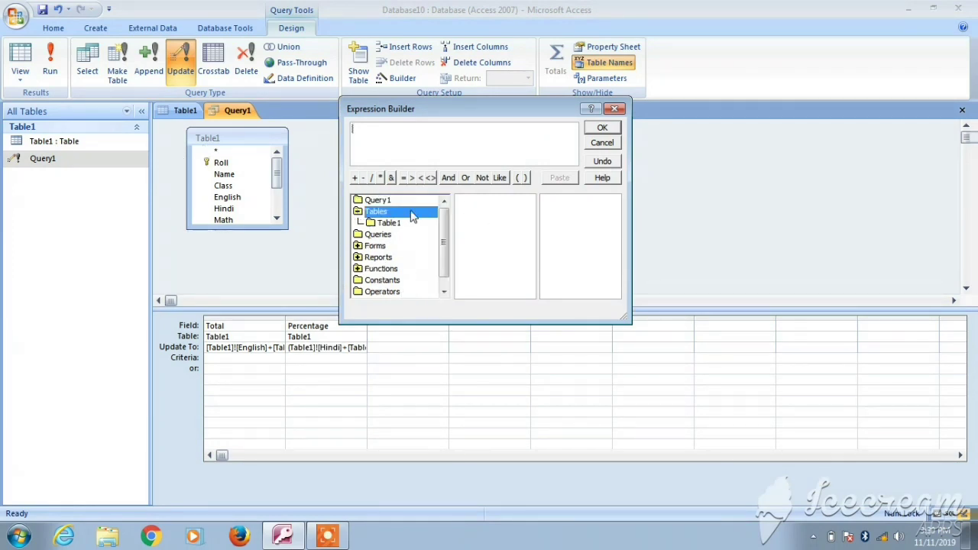
{"action": "left_click", "coordinate": [412, 224]}
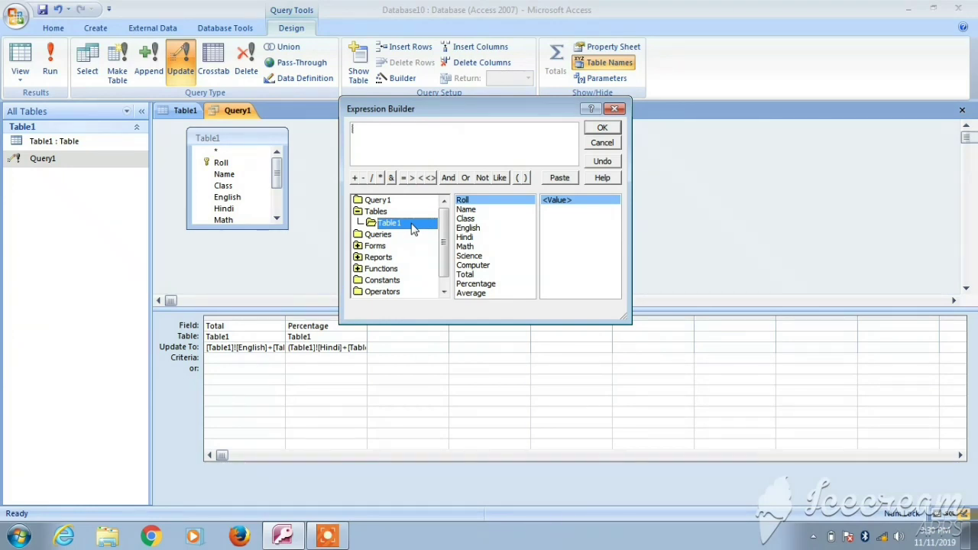
Build Percentage's expression as the bracketed sum of Table1's English, Hindi, Math, Science and Computer fields, followed by /500*100, and accept it.
{"action": "left_click", "coordinate": [518, 179]}
{"action": "double_click", "coordinate": [469, 228]}
{"action": "type", "text": "+"}
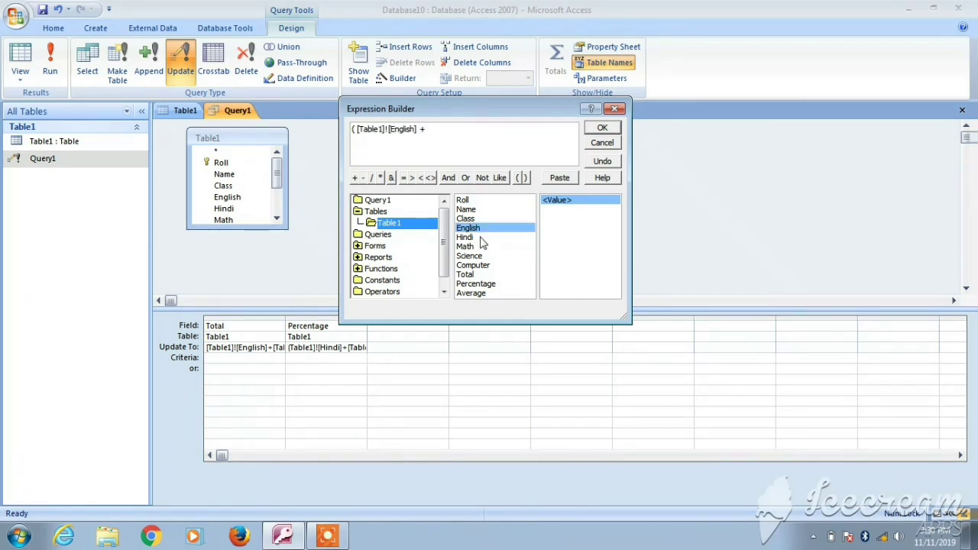
{"action": "double_click", "coordinate": [479, 238]}
{"action": "type", "text": "+"}
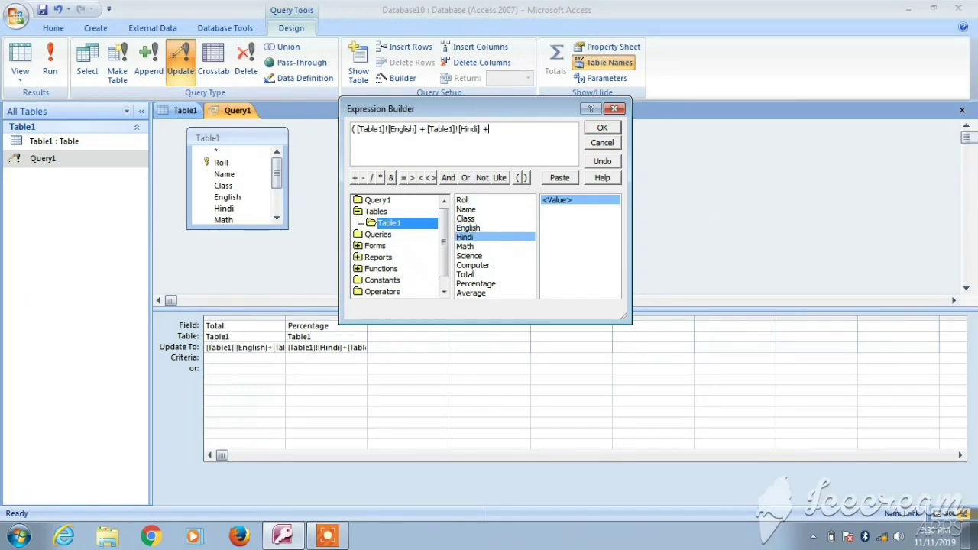
{"action": "double_click", "coordinate": [467, 247]}
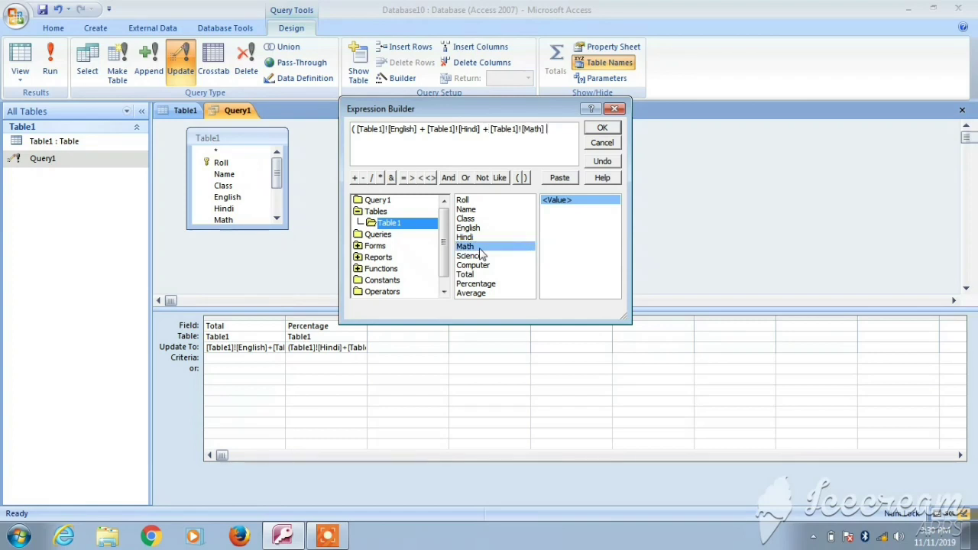
{"action": "type", "text": "+"}
{"action": "double_click", "coordinate": [484, 255]}
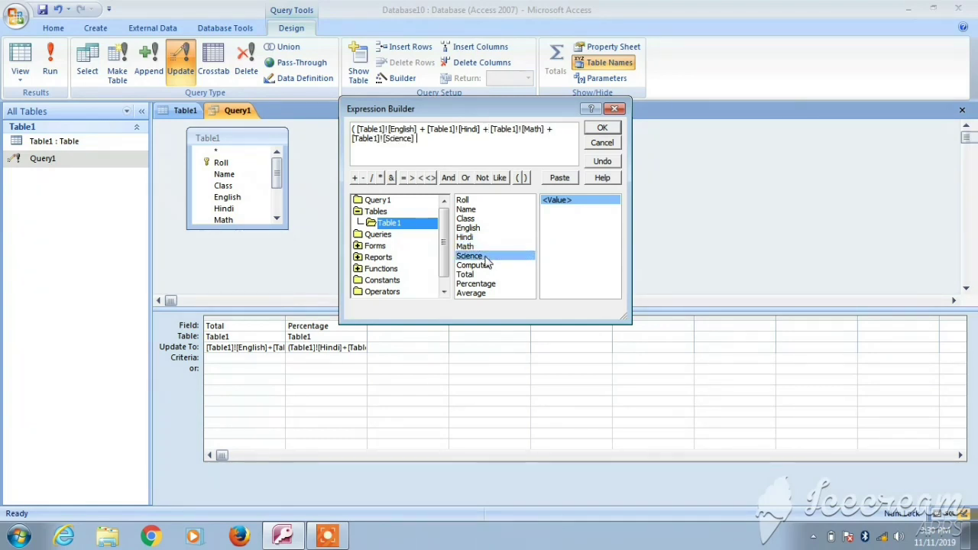
{"action": "type", "text": "+"}
{"action": "double_click", "coordinate": [488, 265]}
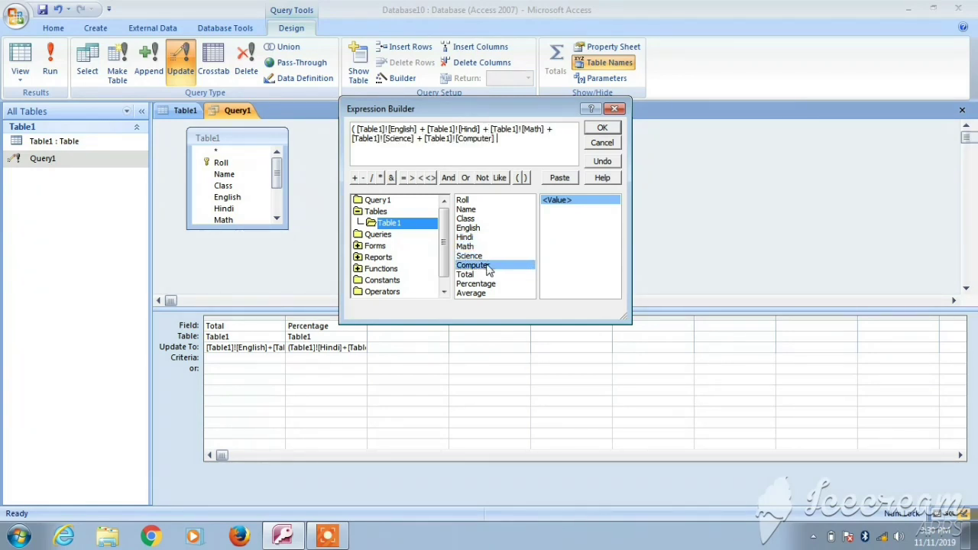
{"action": "left_click", "coordinate": [525, 179]}
{"action": "type", "text": "/500*100"}
{"action": "left_click", "coordinate": [602, 127]}
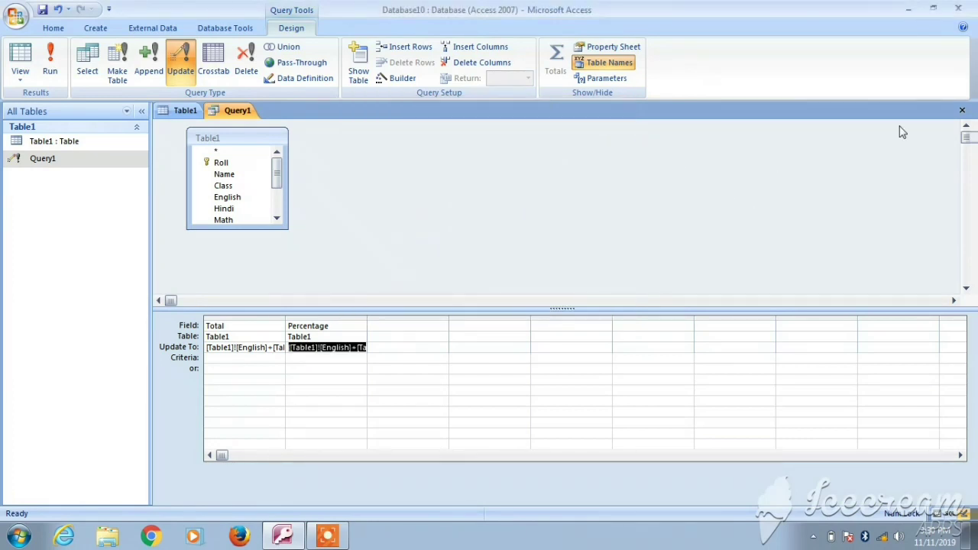
Close Query1 with its design changes saved, and run it with the updates accepted to fill Table1's Percentage field.
{"action": "left_click", "coordinate": [961, 110]}
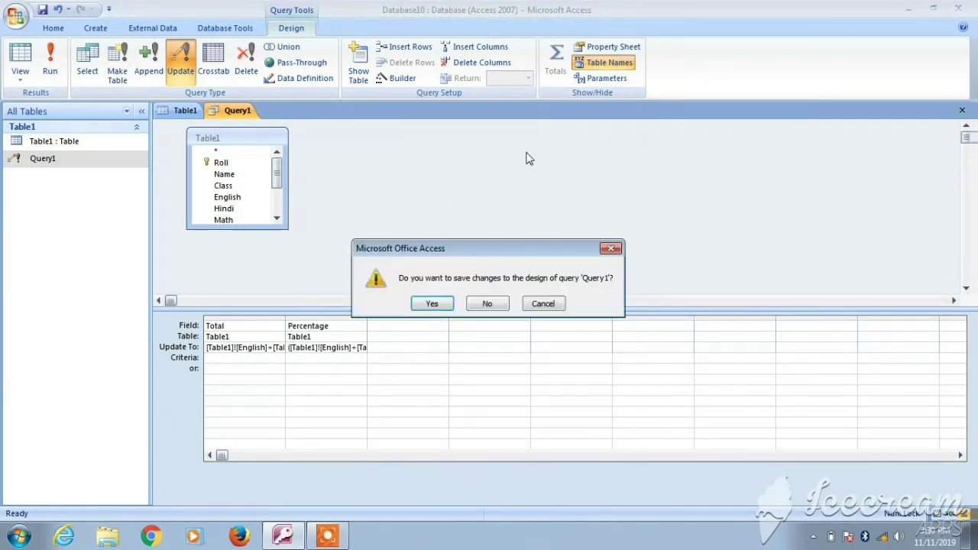
{"action": "left_click", "coordinate": [433, 303]}
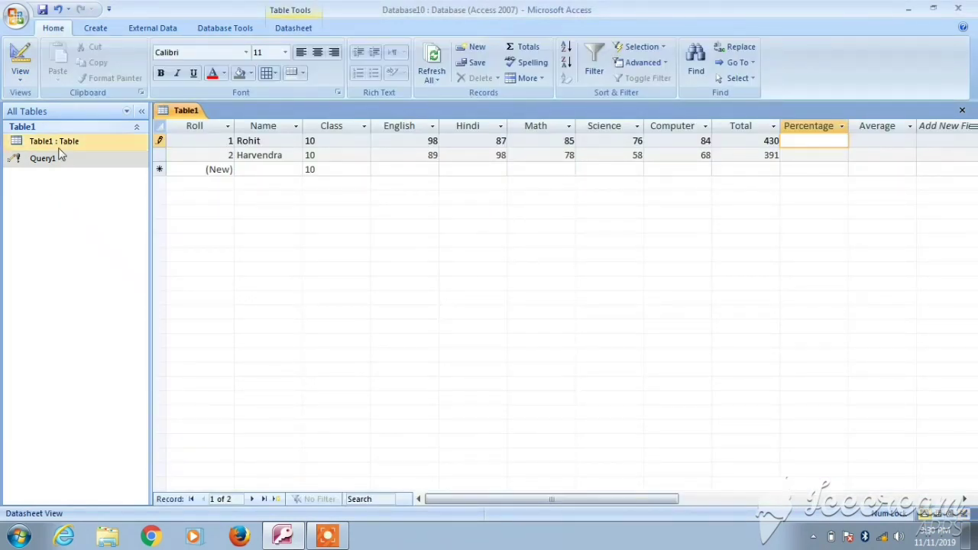
{"action": "left_click", "coordinate": [65, 167]}
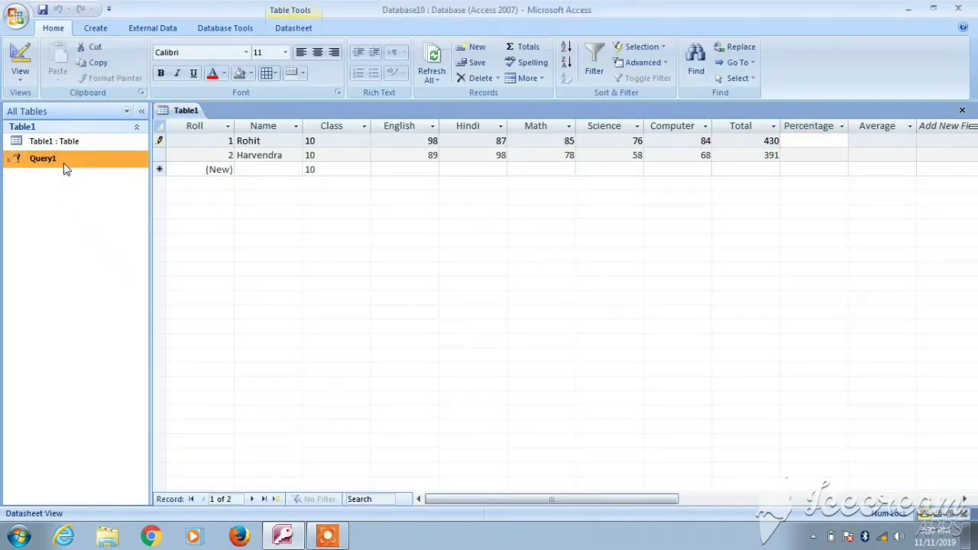
{"action": "right_click", "coordinate": [65, 166]}
{"action": "left_click", "coordinate": [98, 173]}
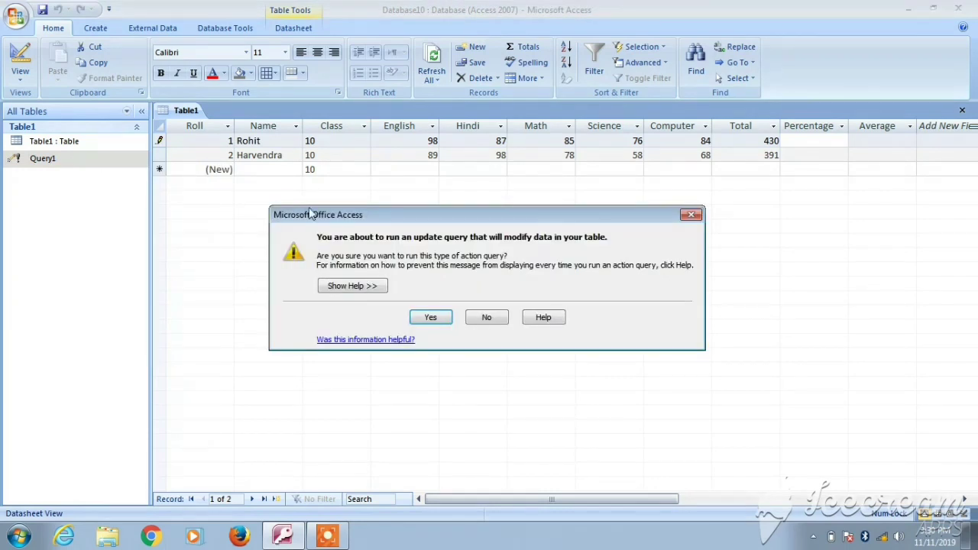
{"action": "left_click", "coordinate": [428, 319]}
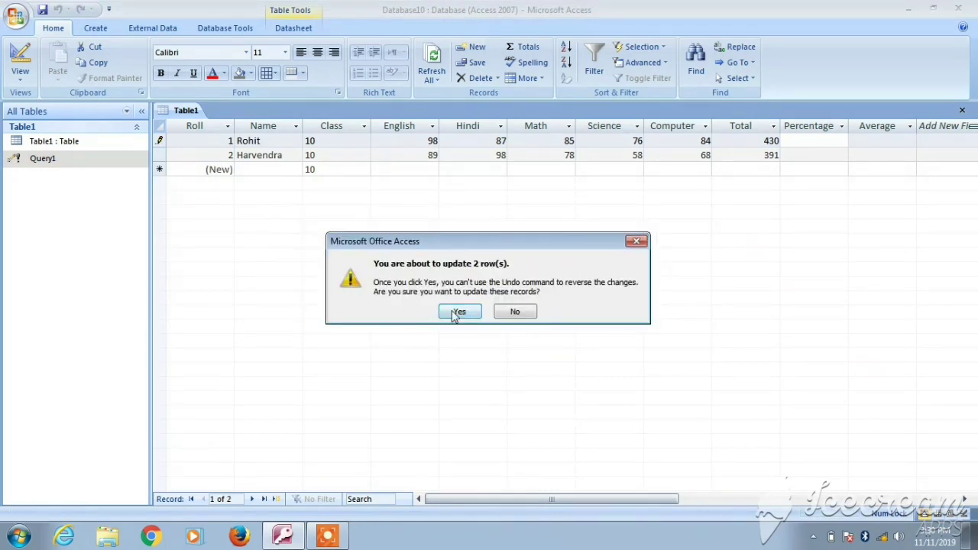
{"action": "left_click", "coordinate": [457, 313]}
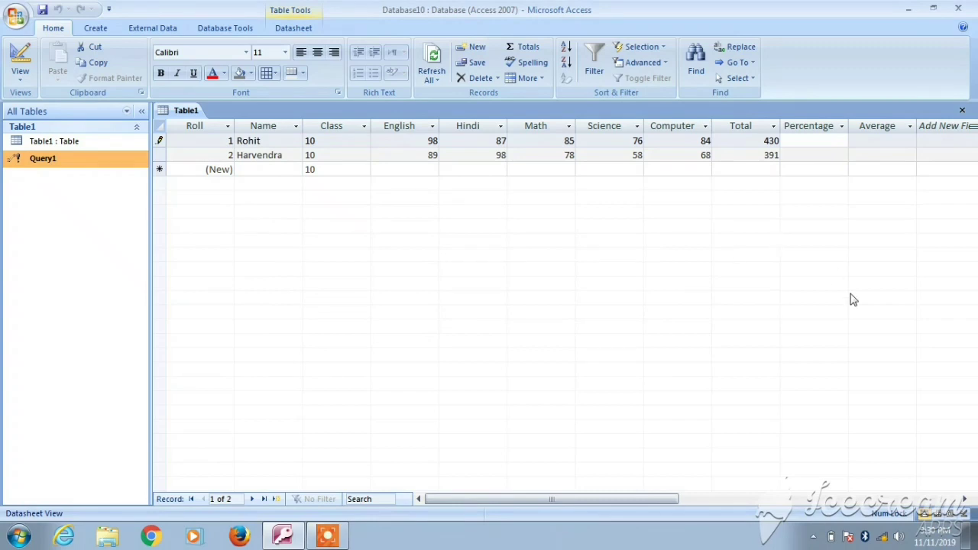
{"action": "left_click", "coordinate": [811, 141]}
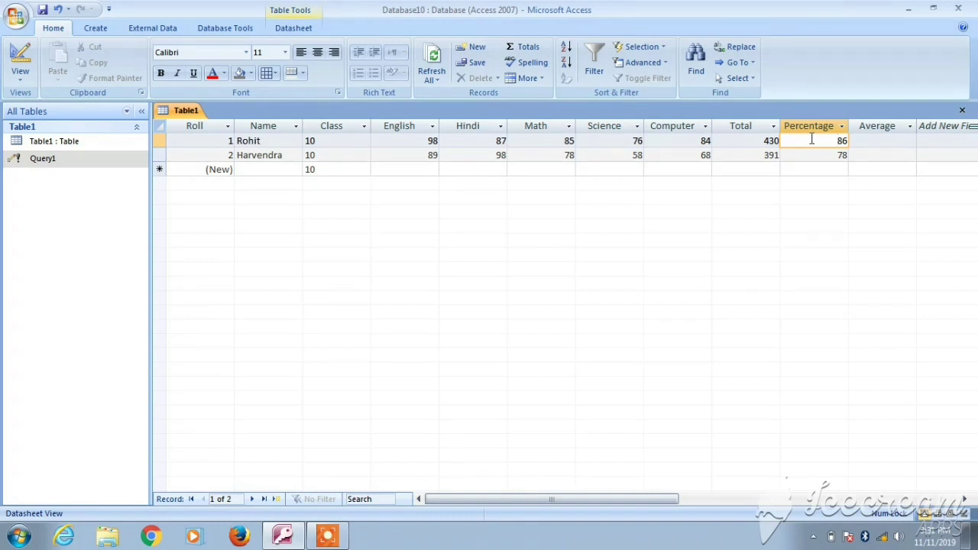
Open Query1 in Design View and add Table1's Average field in the column after Percentage.
{"action": "key", "text": "Tab"}
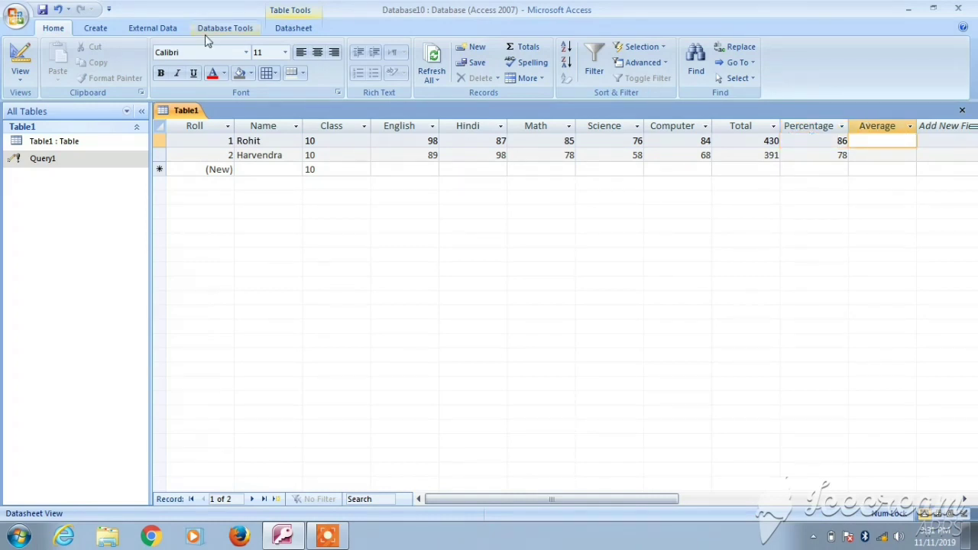
{"action": "left_click", "coordinate": [129, 165]}
{"action": "right_click", "coordinate": [120, 164]}
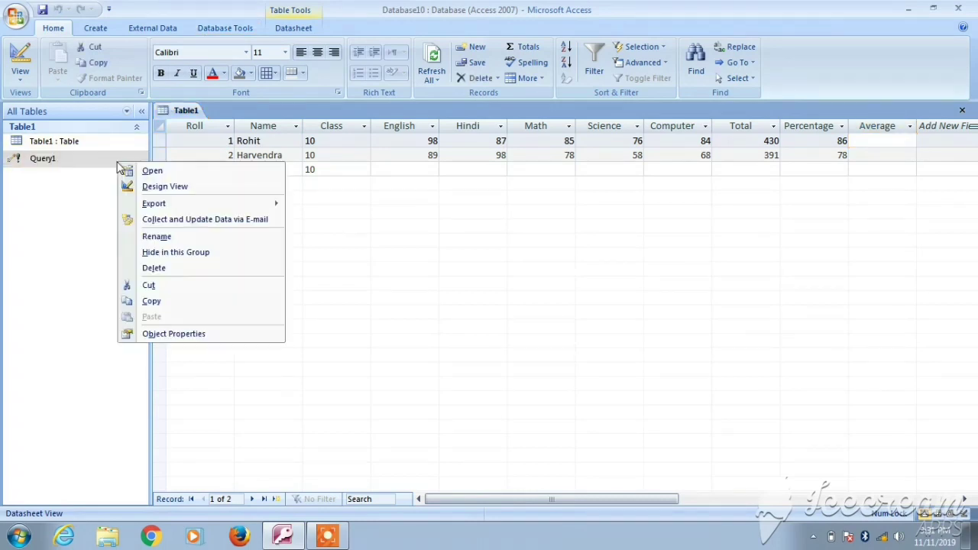
{"action": "left_click", "coordinate": [155, 187]}
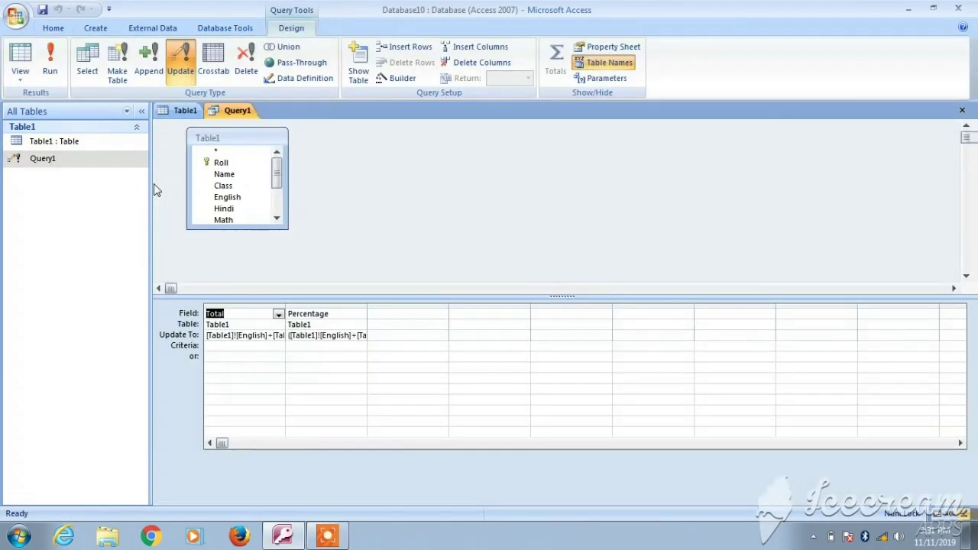
{"action": "left_click", "coordinate": [390, 315]}
{"action": "left_click", "coordinate": [441, 316]}
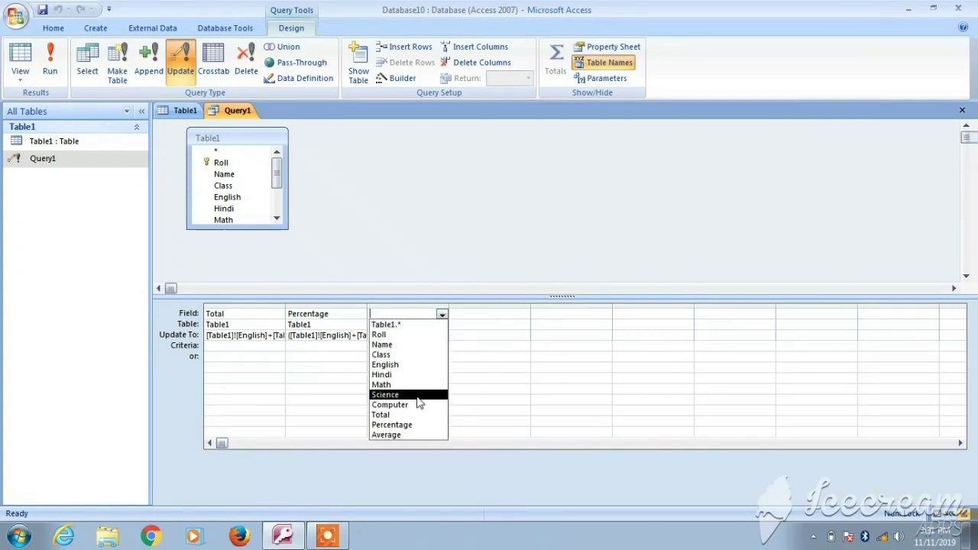
{"action": "left_click", "coordinate": [422, 435]}
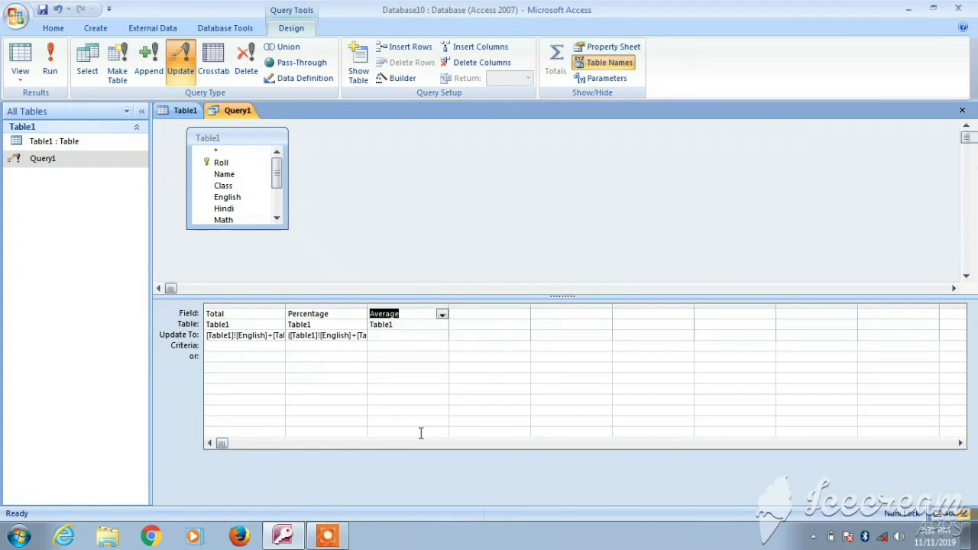
Open the Expression Builder for Average's Update To cell and list the fields of Table1.
{"action": "left_click", "coordinate": [419, 338]}
{"action": "right_click", "coordinate": [419, 338]}
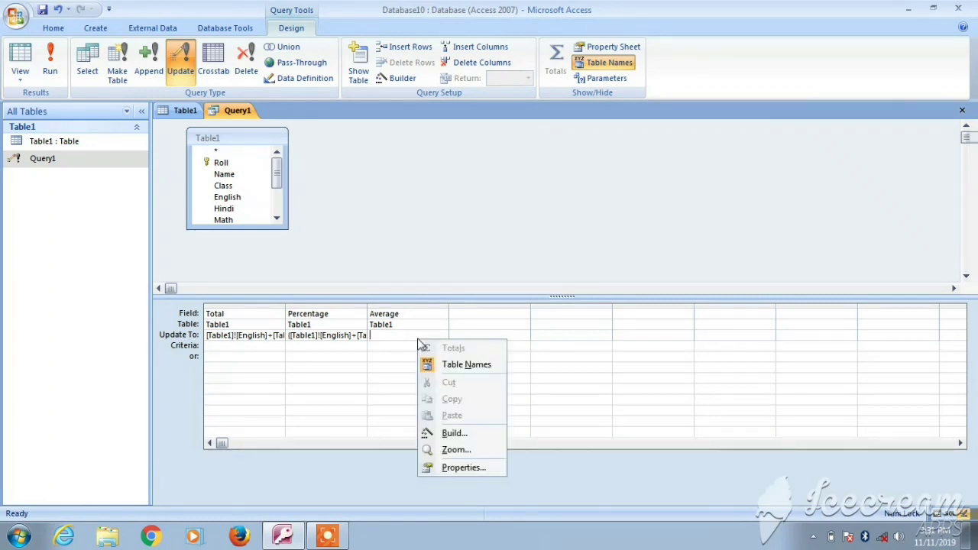
{"action": "left_click", "coordinate": [449, 433]}
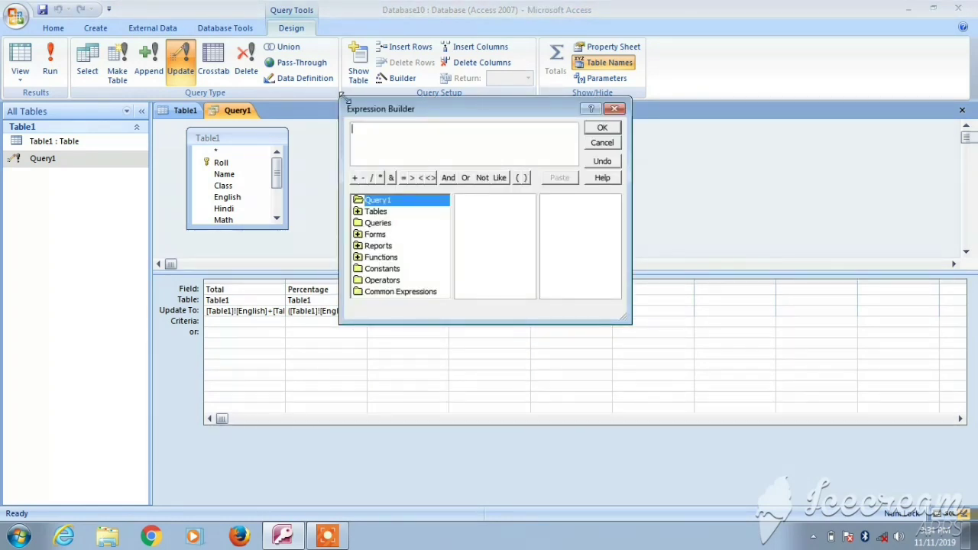
{"action": "double_click", "coordinate": [393, 212]}
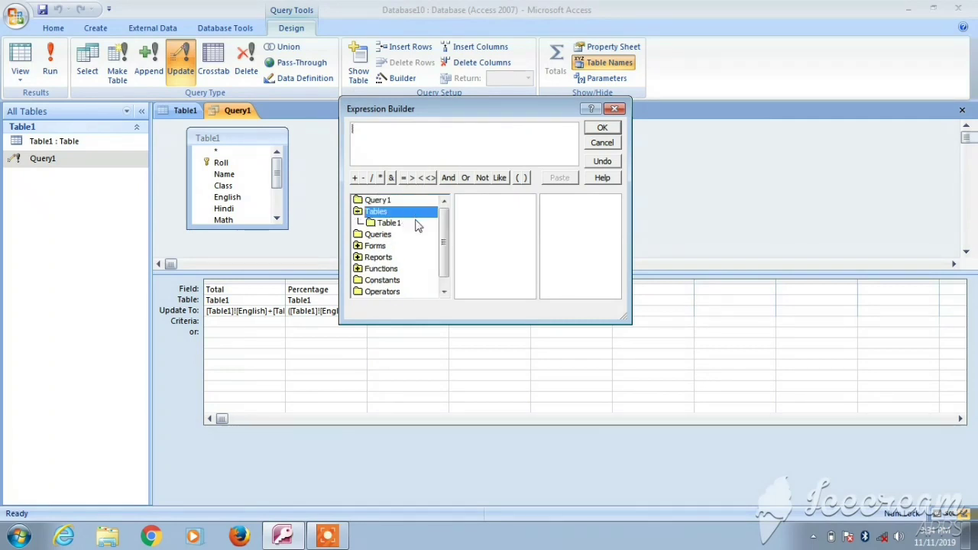
{"action": "left_click", "coordinate": [415, 230]}
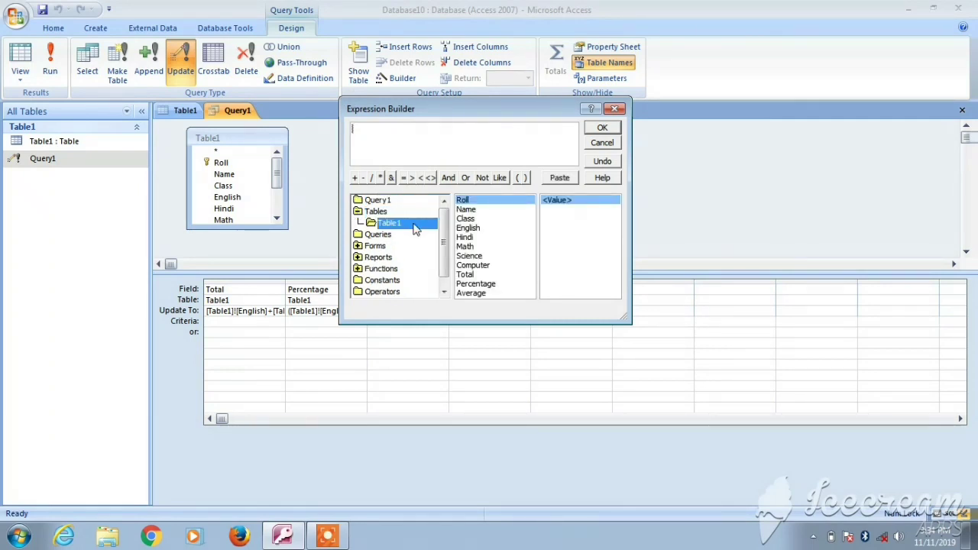
Build Average's expression as the unbracketed sum of Table1's English, Hindi, Math, Science and Computer fields, followed by /5, and accept it.
{"action": "double_click", "coordinate": [475, 229]}
{"action": "type", "text": "+"}
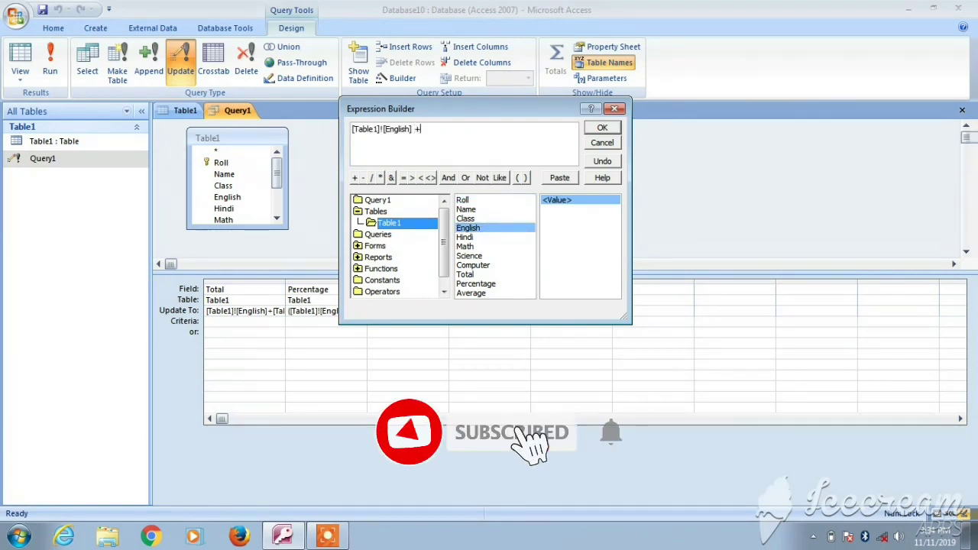
{"action": "double_click", "coordinate": [468, 236]}
{"action": "type", "text": "+"}
{"action": "double_click", "coordinate": [467, 246]}
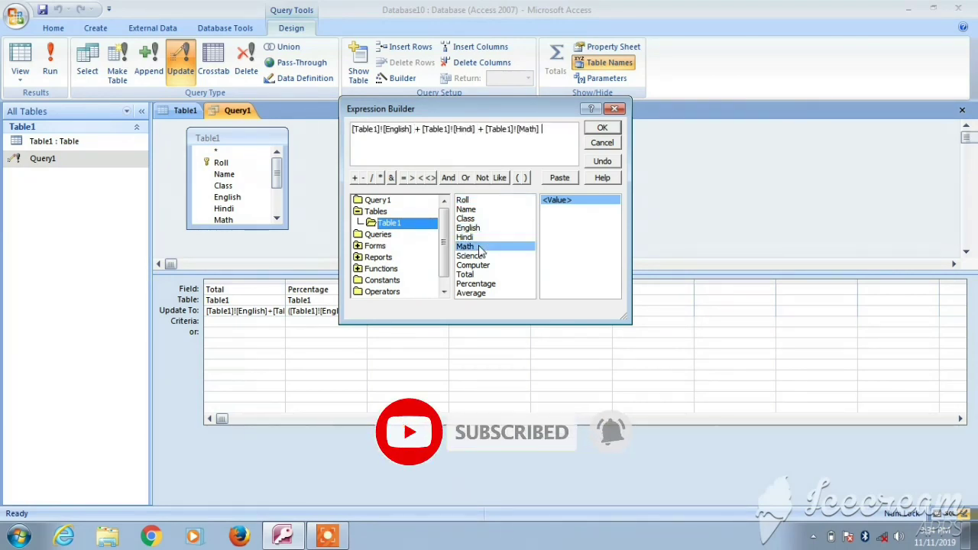
{"action": "type", "text": "+"}
{"action": "double_click", "coordinate": [469, 256]}
{"action": "type", "text": "+"}
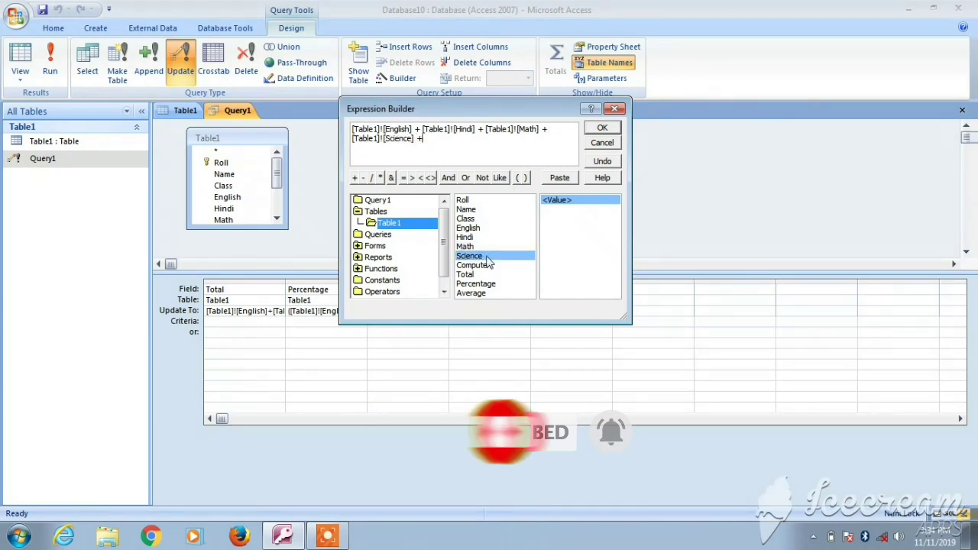
{"action": "double_click", "coordinate": [493, 265]}
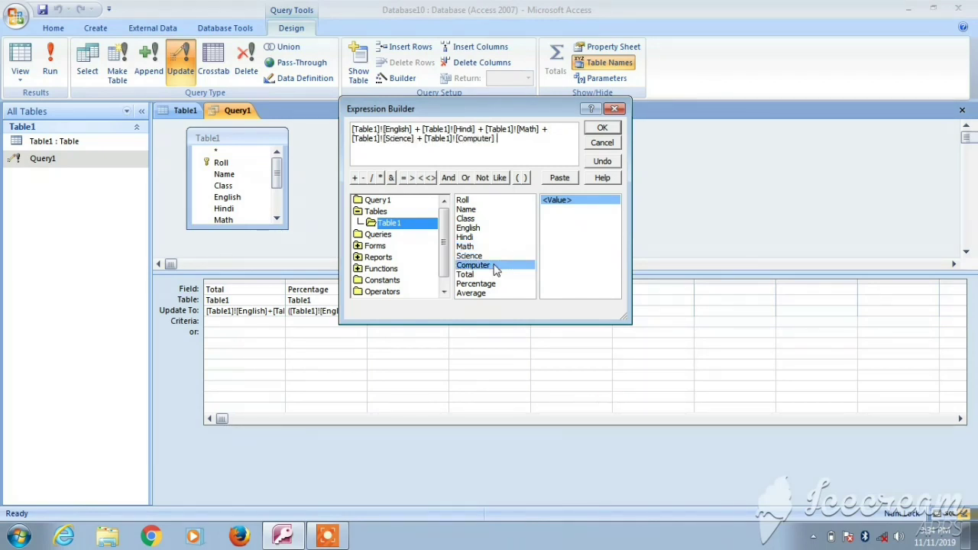
{"action": "type", "text": "/"}
{"action": "type", "text": "5"}
{"action": "left_click", "coordinate": [602, 127]}
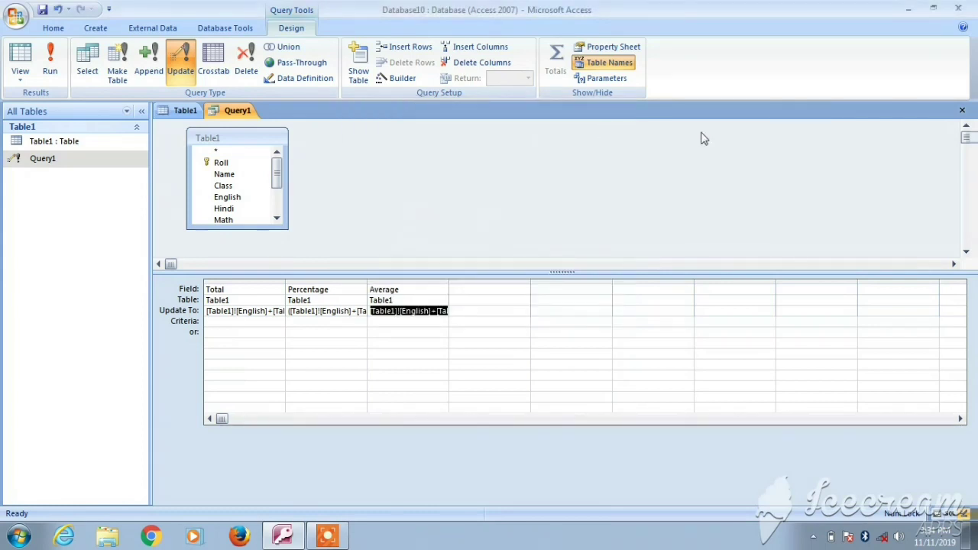
Close Query1 with its design changes saved, and run it with the updates accepted to fill Table1's Average field.
{"action": "left_click", "coordinate": [961, 111]}
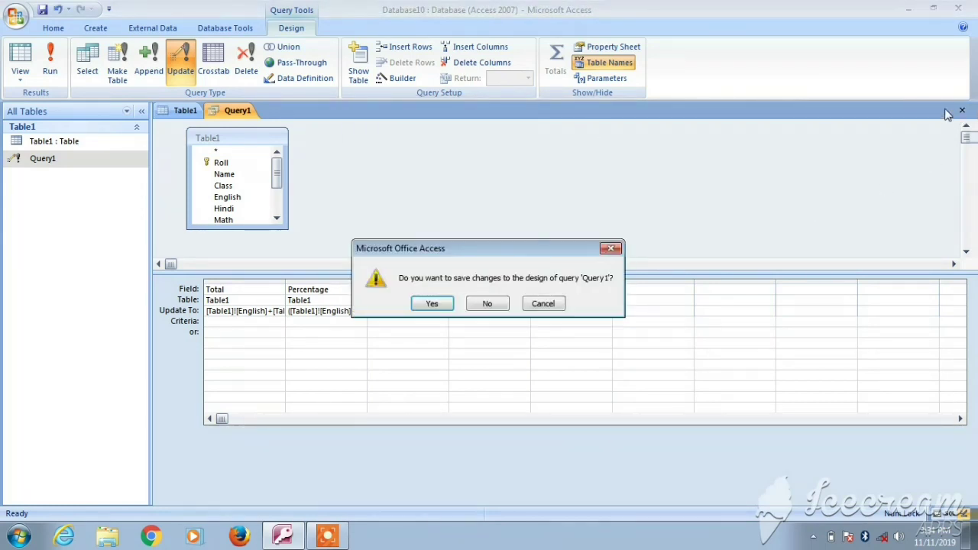
{"action": "left_click", "coordinate": [433, 304]}
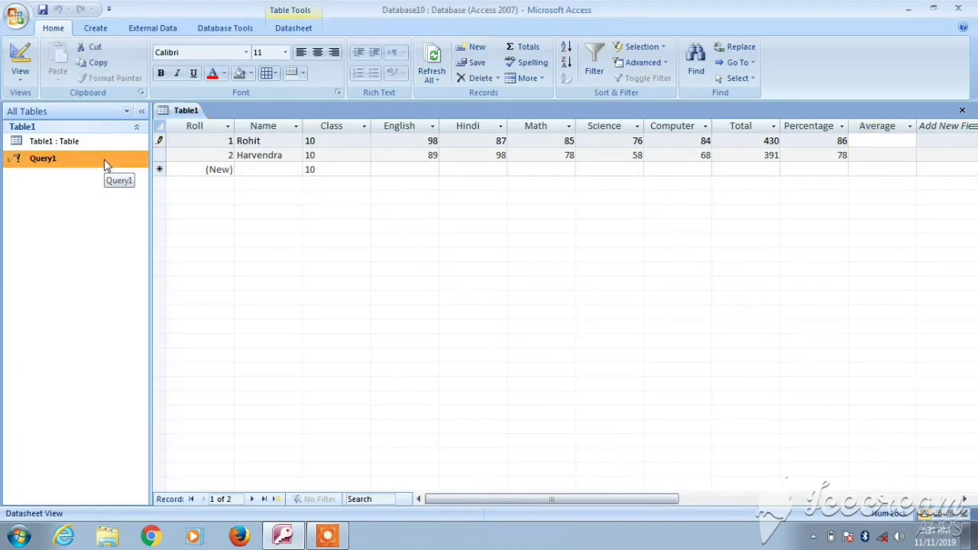
{"action": "right_click", "coordinate": [105, 164]}
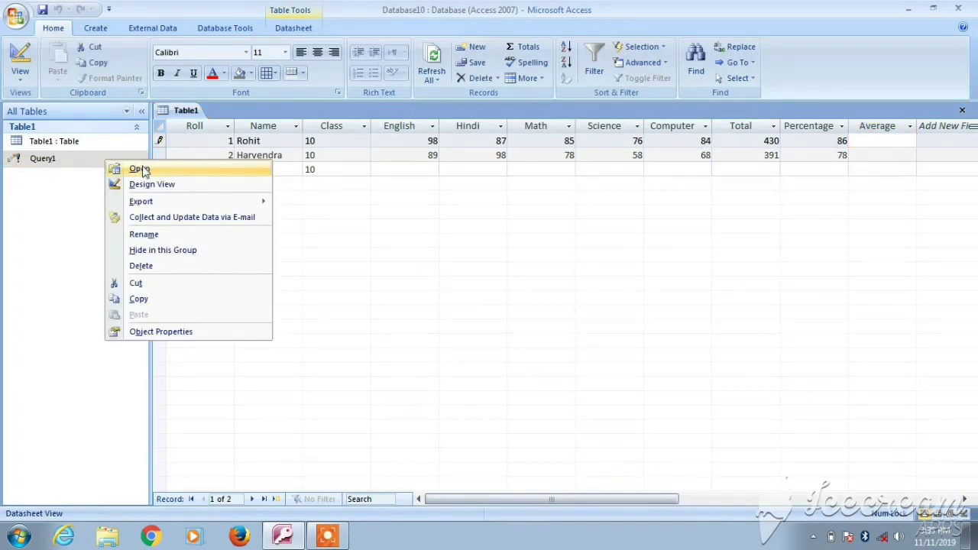
{"action": "left_click", "coordinate": [142, 170]}
{"action": "left_click", "coordinate": [430, 319]}
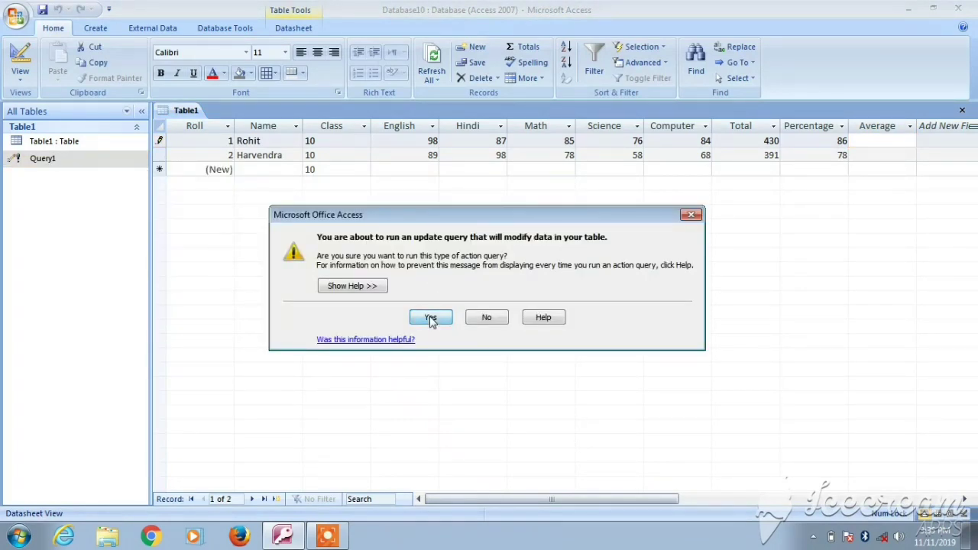
{"action": "left_click", "coordinate": [451, 311]}
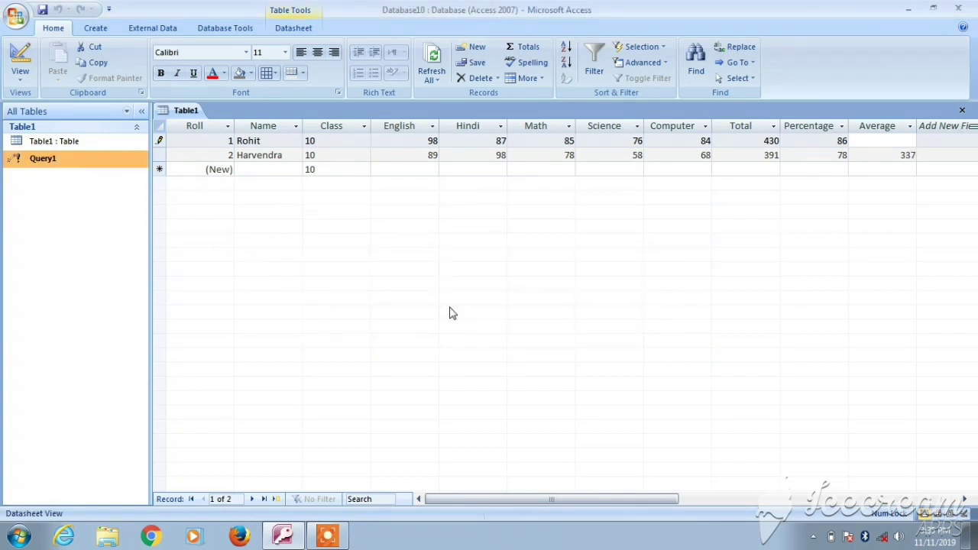
{"action": "left_click", "coordinate": [871, 142]}
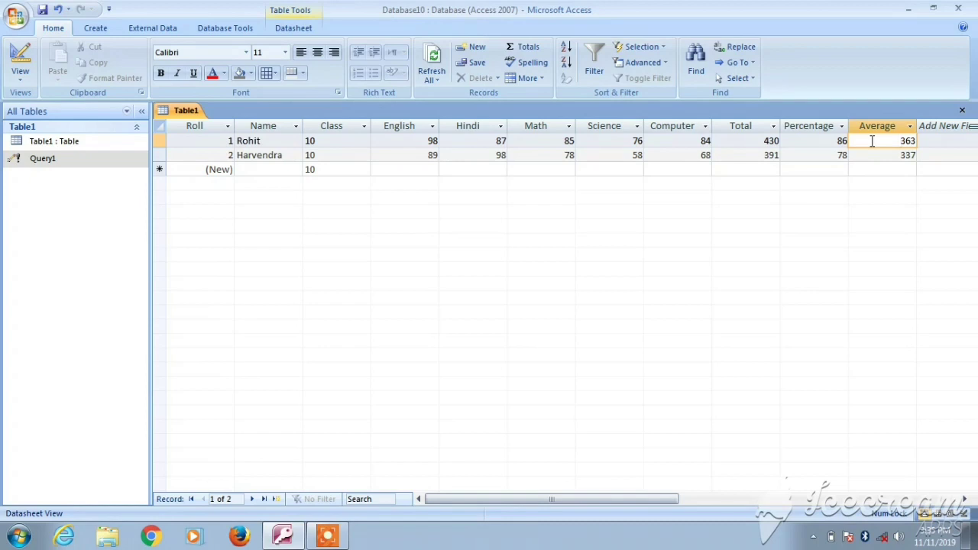
{"action": "left_click", "coordinate": [875, 157]}
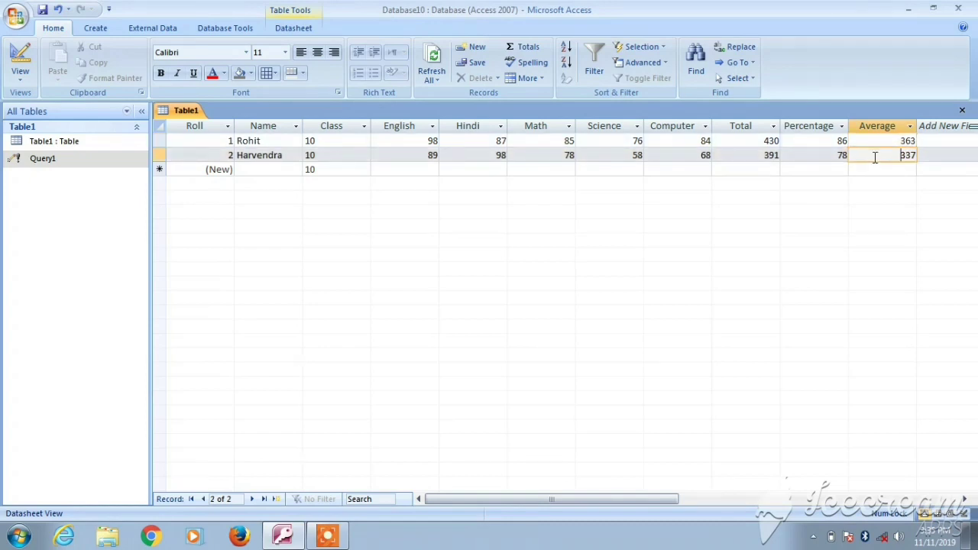
Add a third record to Table1 with the student's name and marks English 98, Hindi 69, Math 89, Science 98 and Computer 89.
{"action": "key", "text": "Tab"}
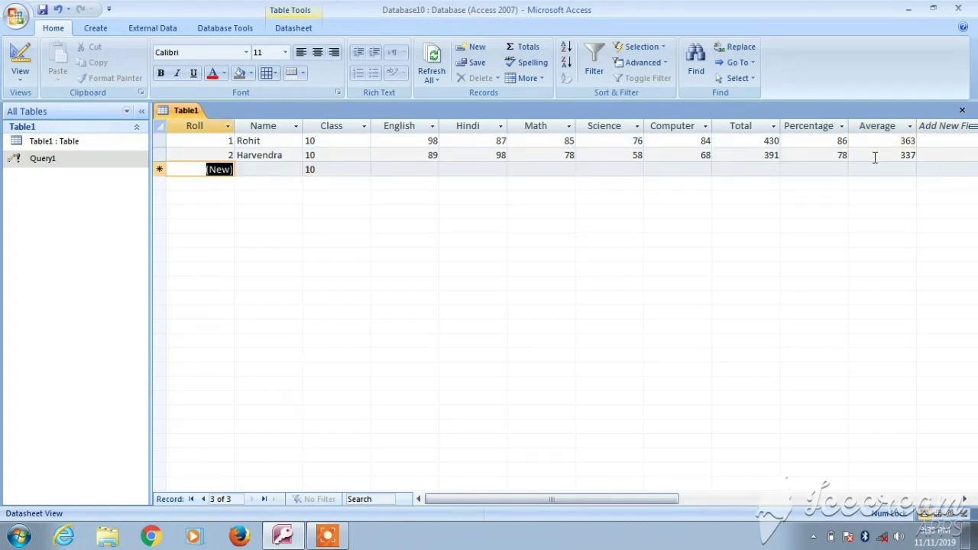
{"action": "key", "text": "Tab"}
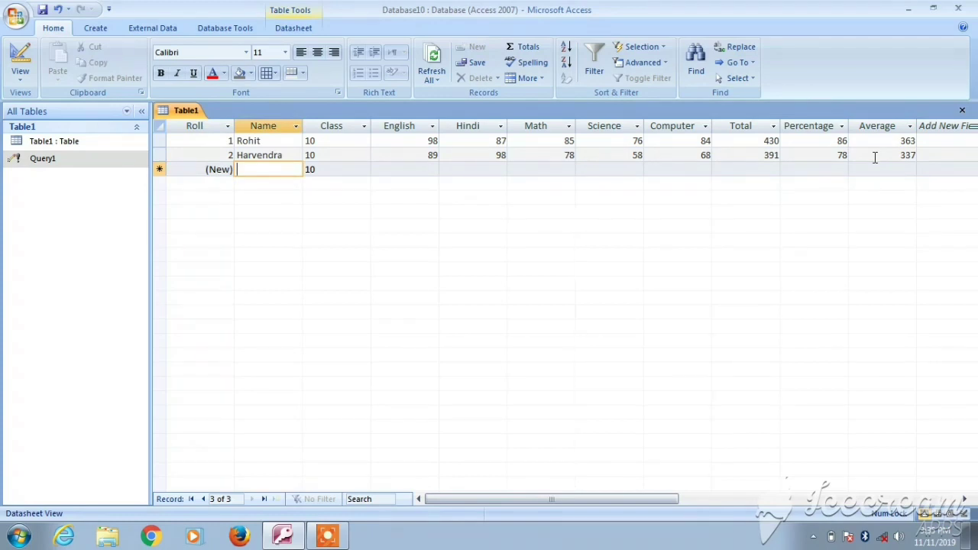
{"action": "type", "text": "vicky"}
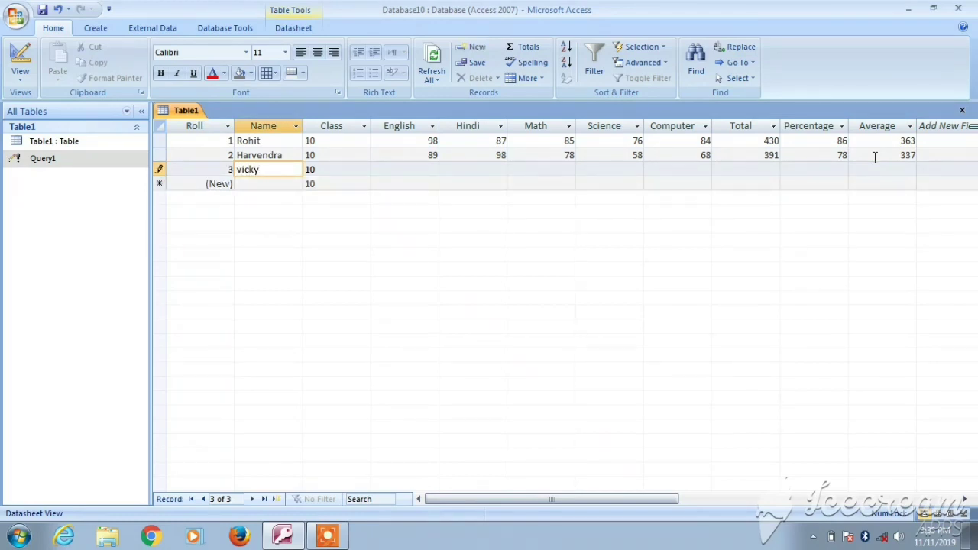
{"action": "key", "text": "Tab"}
{"action": "key", "text": "Tab"}
{"action": "type", "text": "98"}
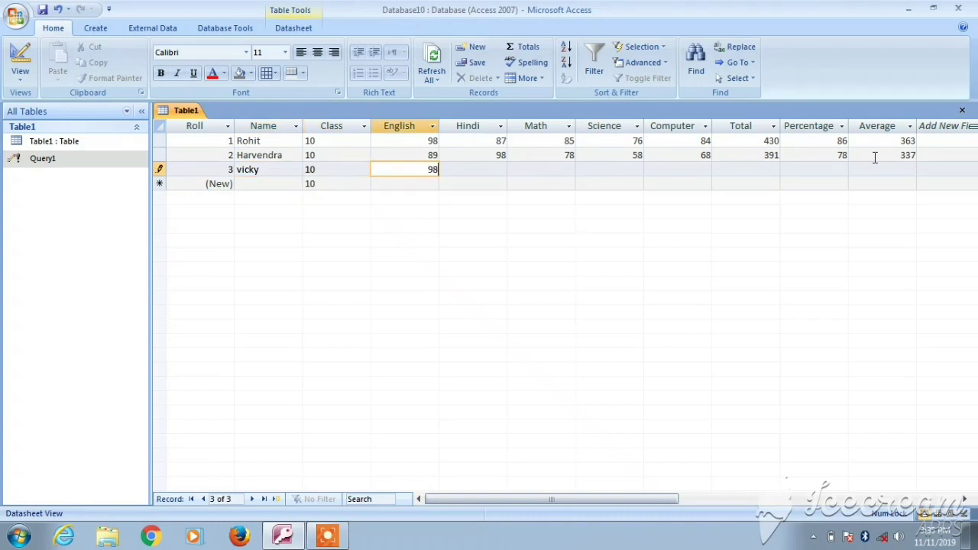
{"action": "key", "text": "Tab"}
{"action": "type", "text": "69"}
{"action": "key", "text": "Tab"}
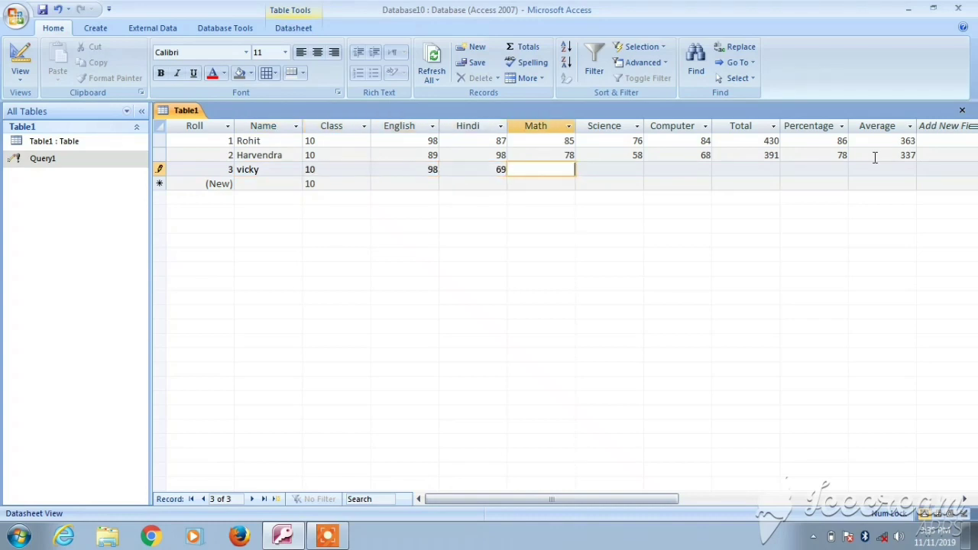
{"action": "type", "text": "89"}
{"action": "key", "text": "Tab"}
{"action": "type", "text": "98"}
{"action": "key", "text": "Tab"}
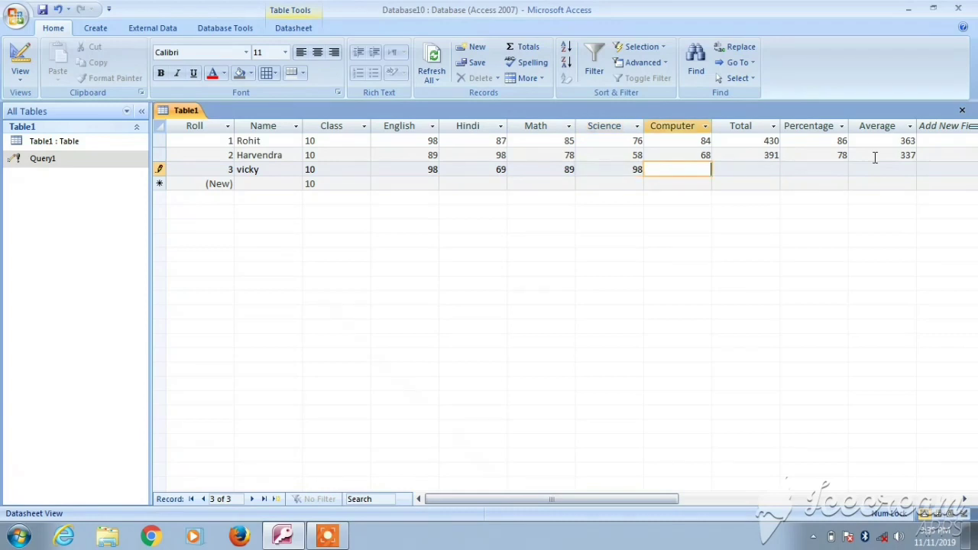
{"action": "type", "text": "89"}
{"action": "key", "text": "Tab"}
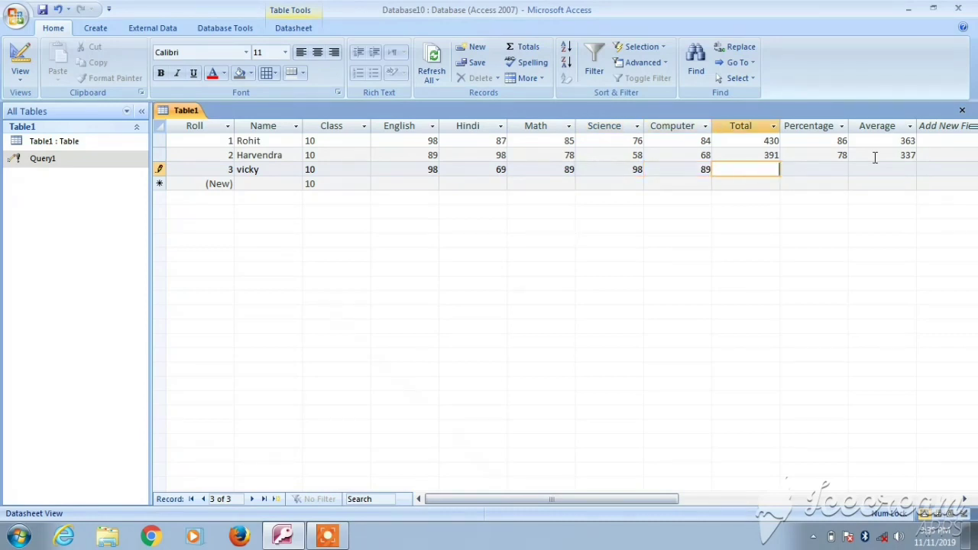
Run Query1 again with the updates accepted to fill the third record's Total, Percentage and Average.
{"action": "left_click", "coordinate": [76, 167]}
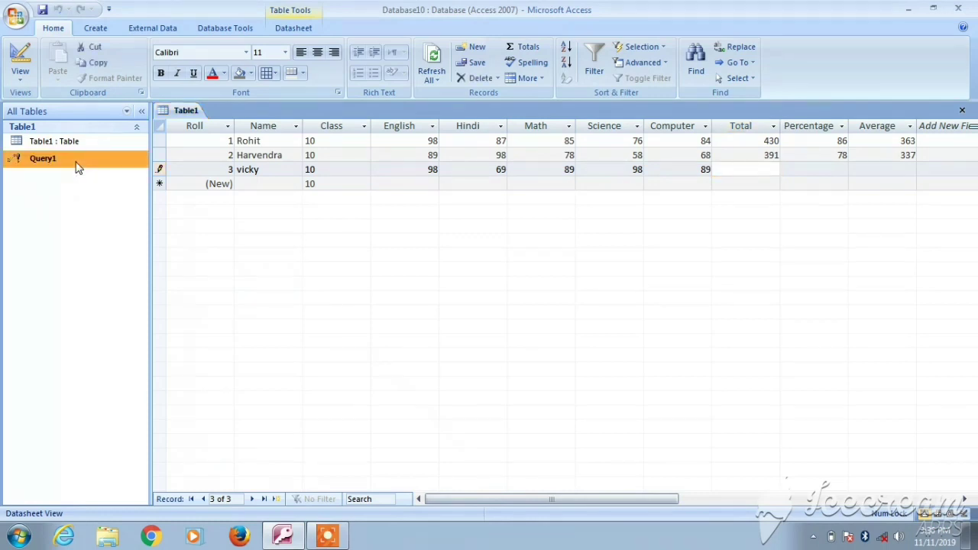
{"action": "right_click", "coordinate": [76, 167]}
{"action": "left_click", "coordinate": [109, 175]}
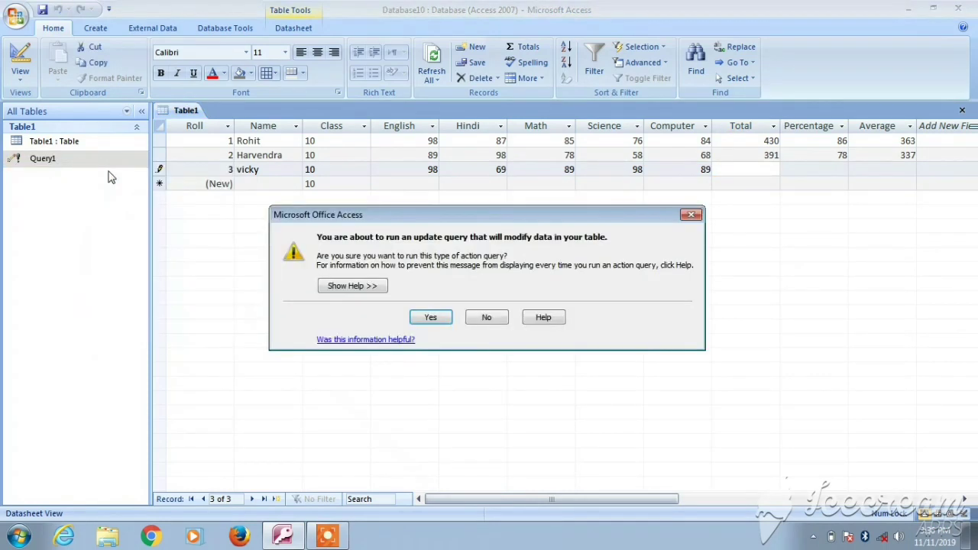
{"action": "left_click", "coordinate": [429, 320]}
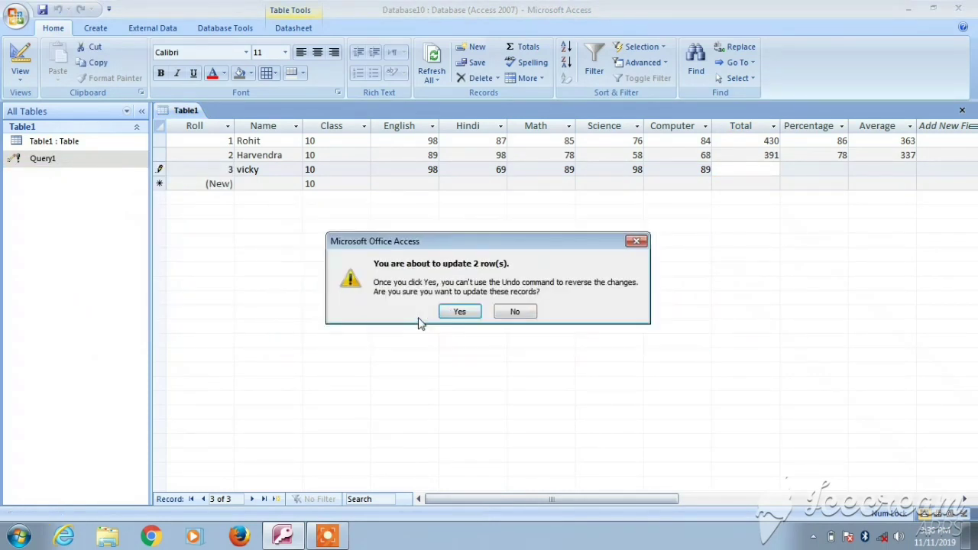
{"action": "left_click", "coordinate": [460, 313]}
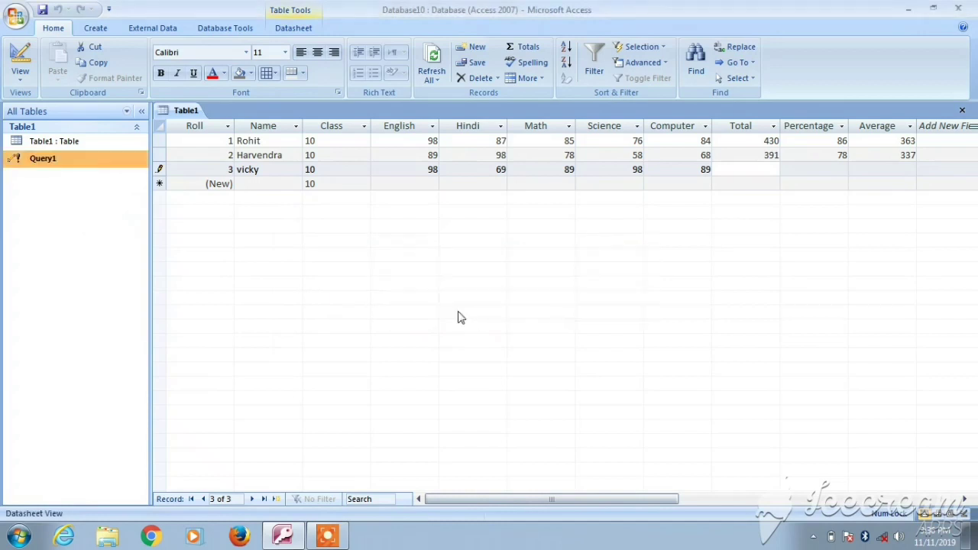
{"action": "left_click", "coordinate": [742, 175]}
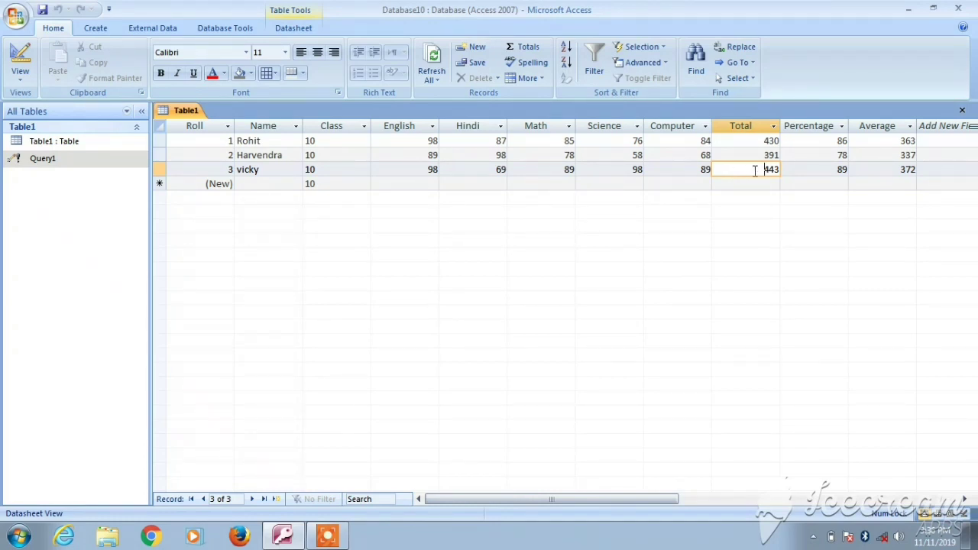
{"action": "left_click", "coordinate": [808, 171]}
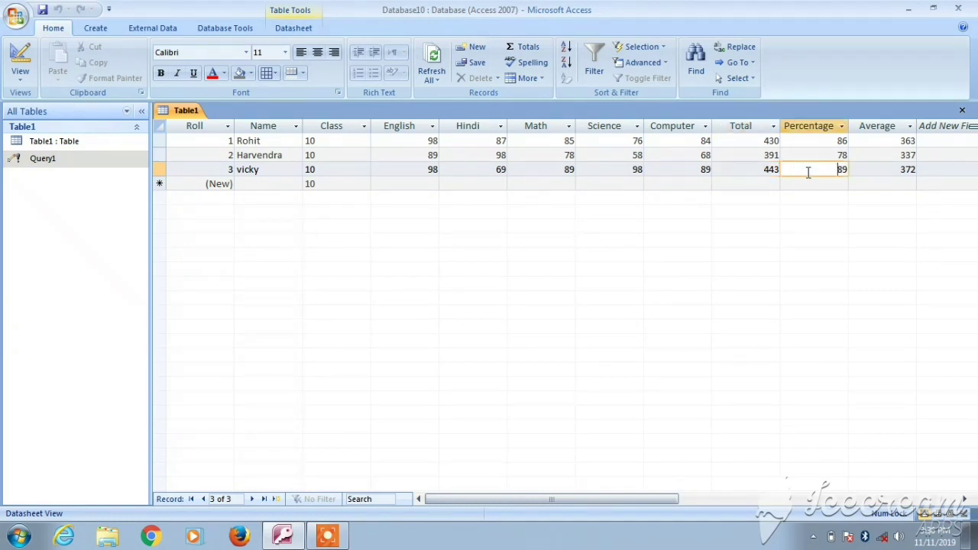
{"action": "left_click", "coordinate": [869, 171]}
{"action": "left_click", "coordinate": [798, 183]}
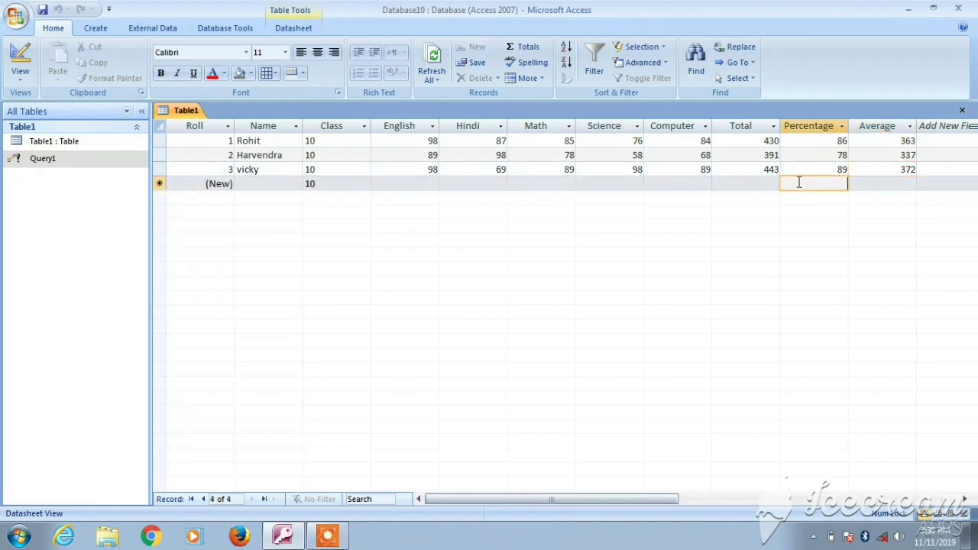